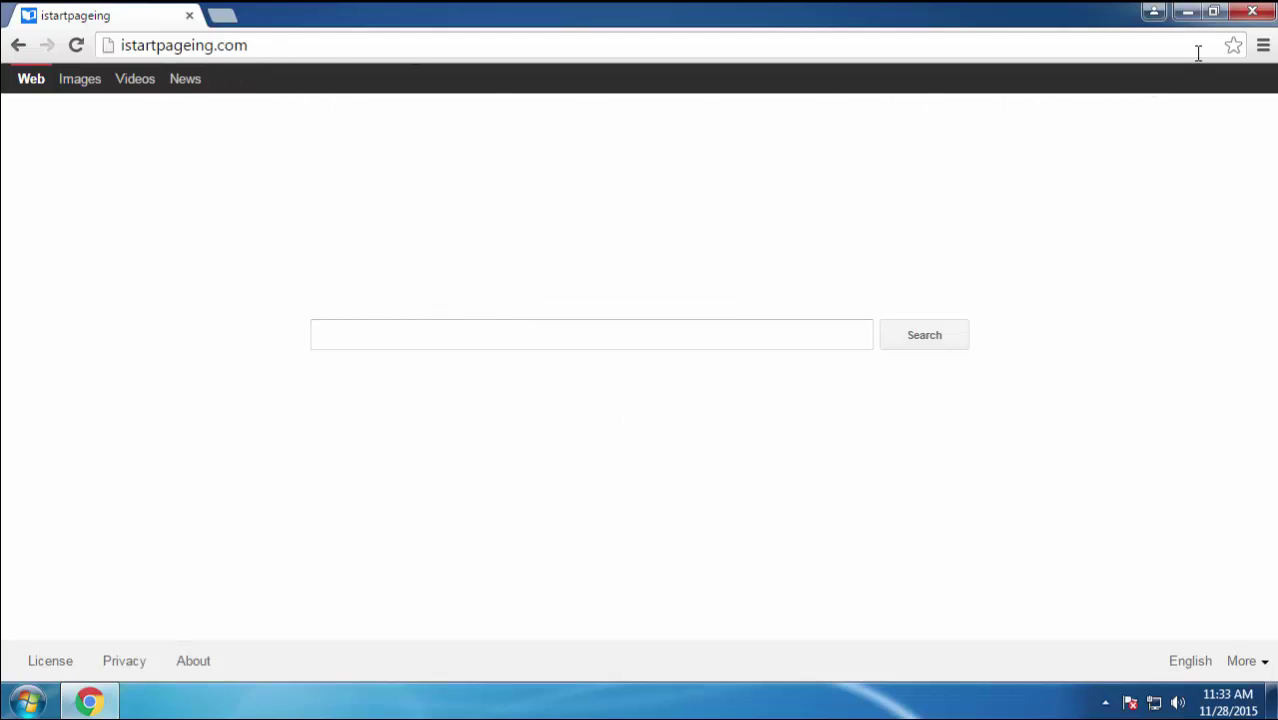
# - Close the browser, open the Control Panel list of installed programs and sort it by installation date, newest first
pyautogui.click(1251, 13)
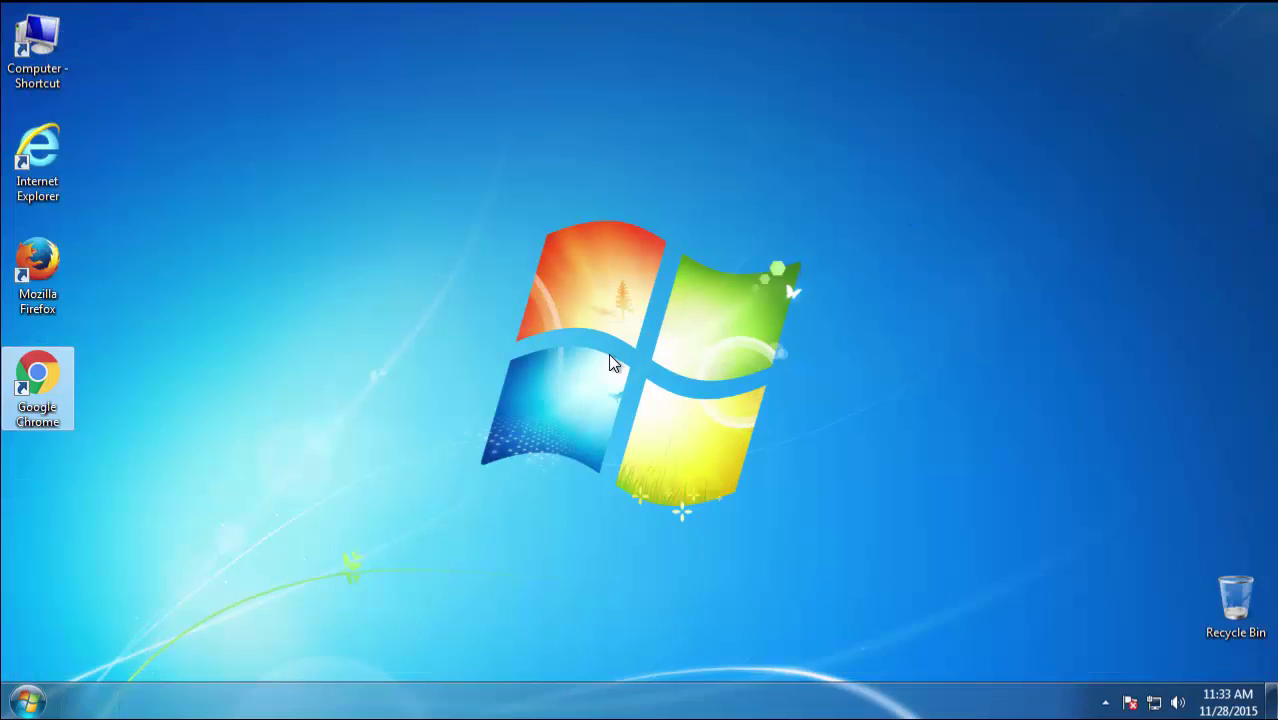
pyautogui.click(28, 701)
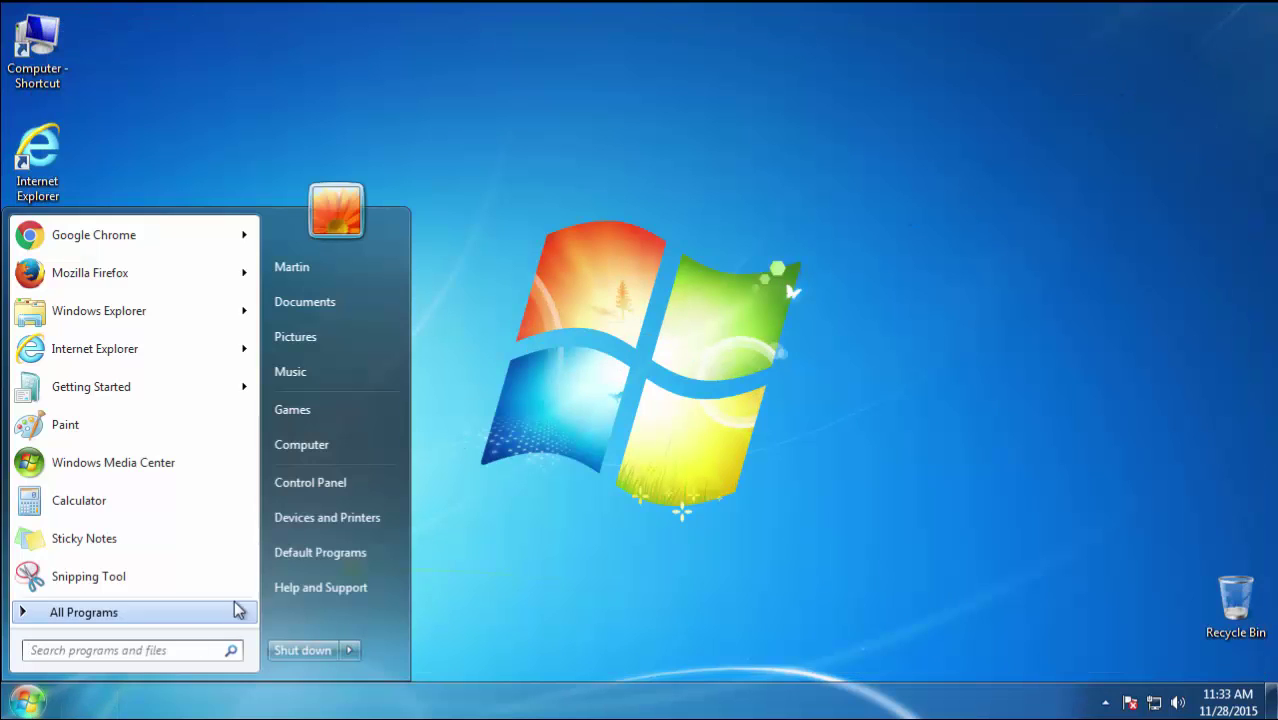
pyautogui.click(320, 486)
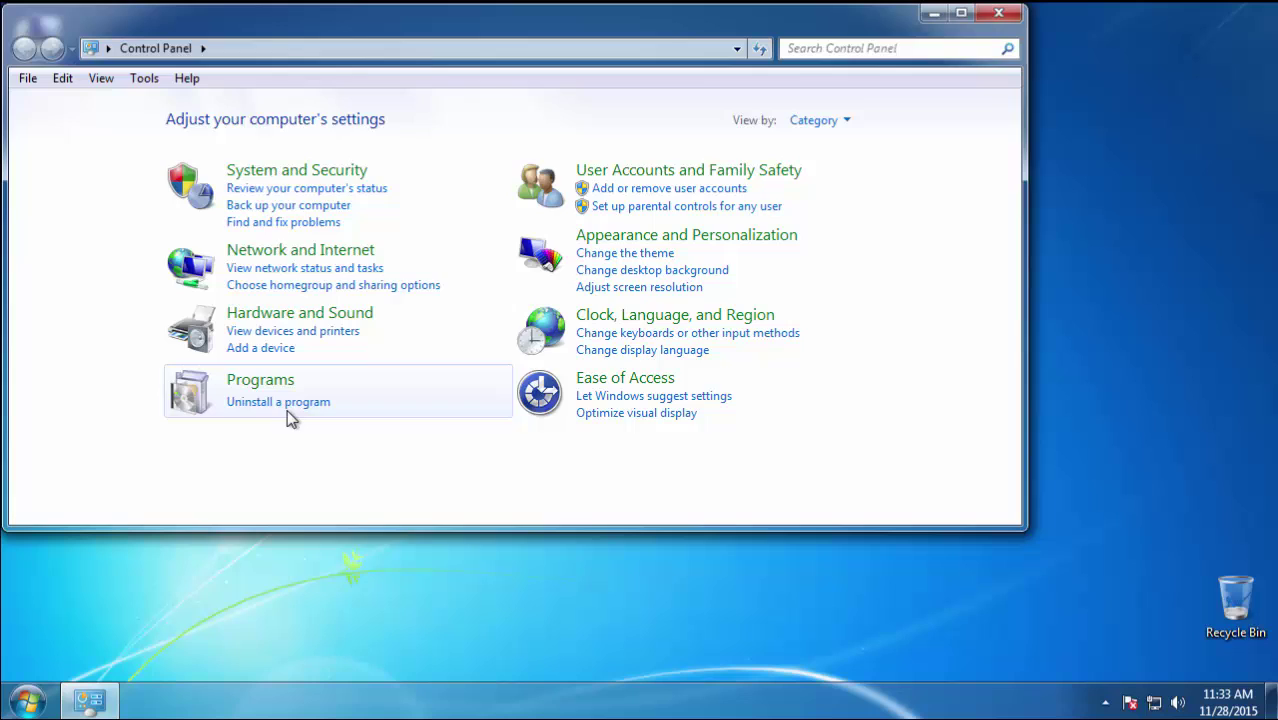
pyautogui.click(287, 406)
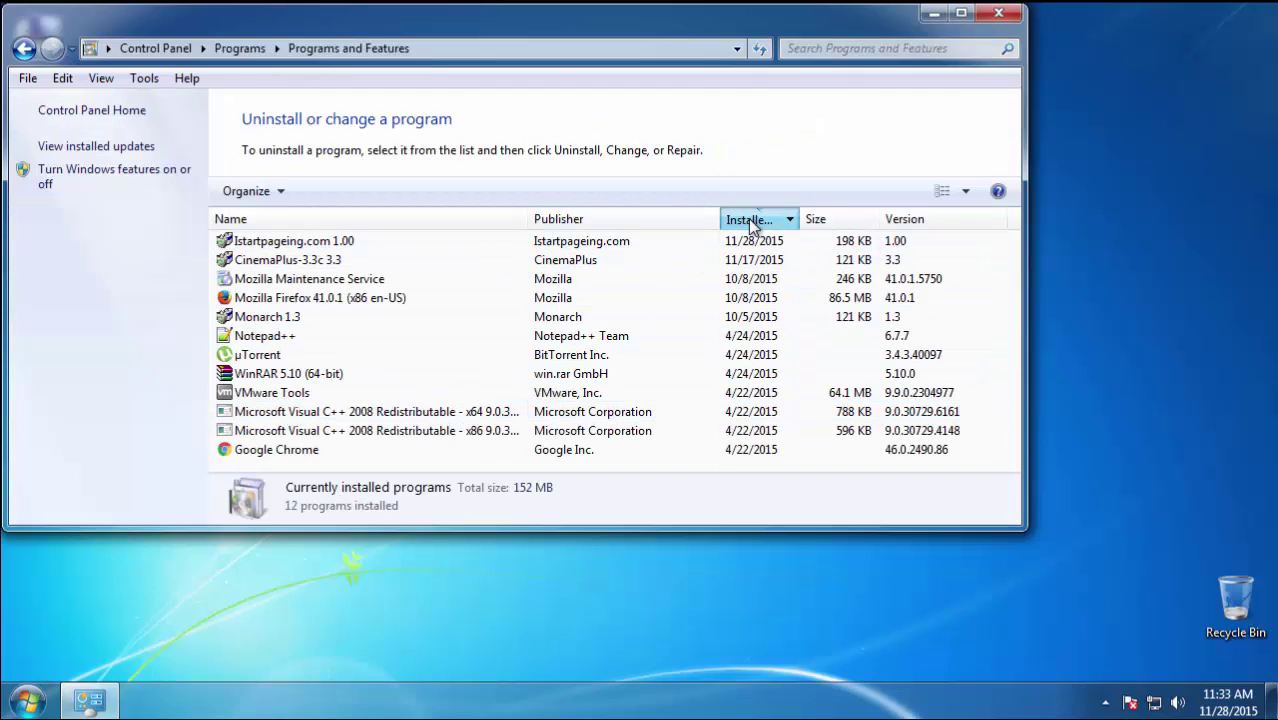
pyautogui.click(752, 220)
pyautogui.click(750, 219)
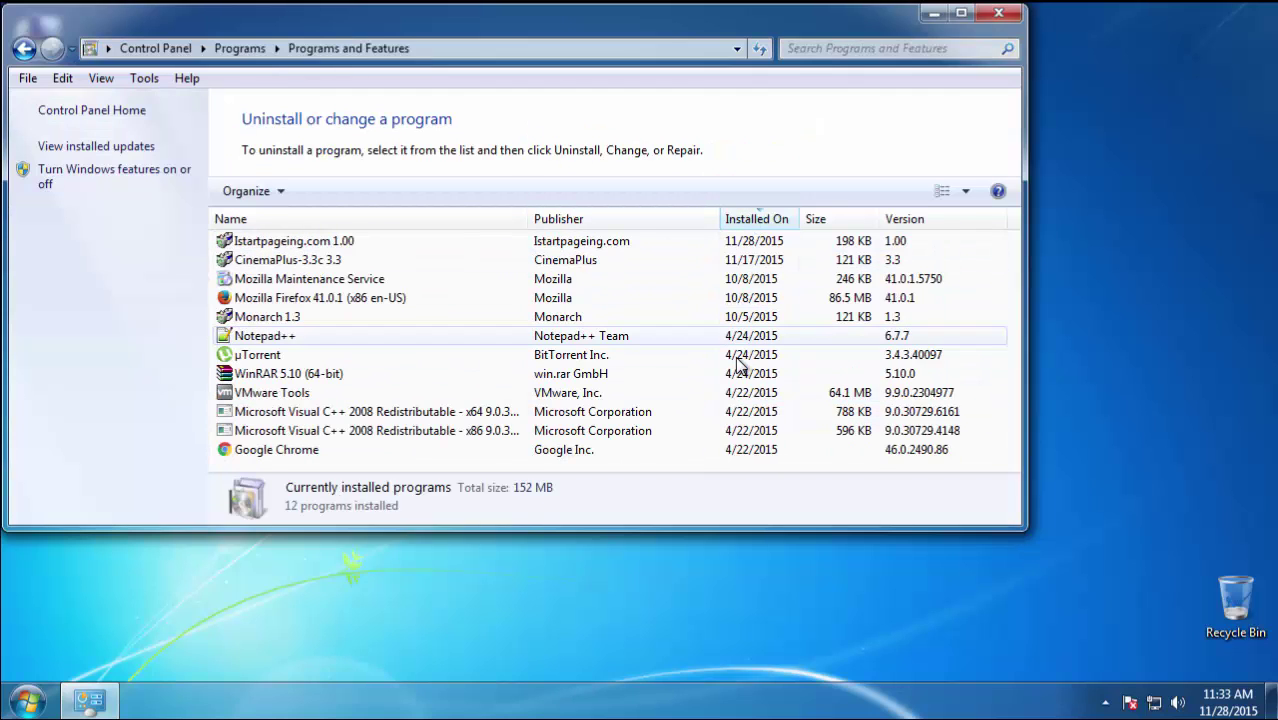
# - Uninstall Istartpageing.com 1.00, finish its uninstall wizard and close the installed programs window
pyautogui.click(287, 243)
pyautogui.click(320, 193)
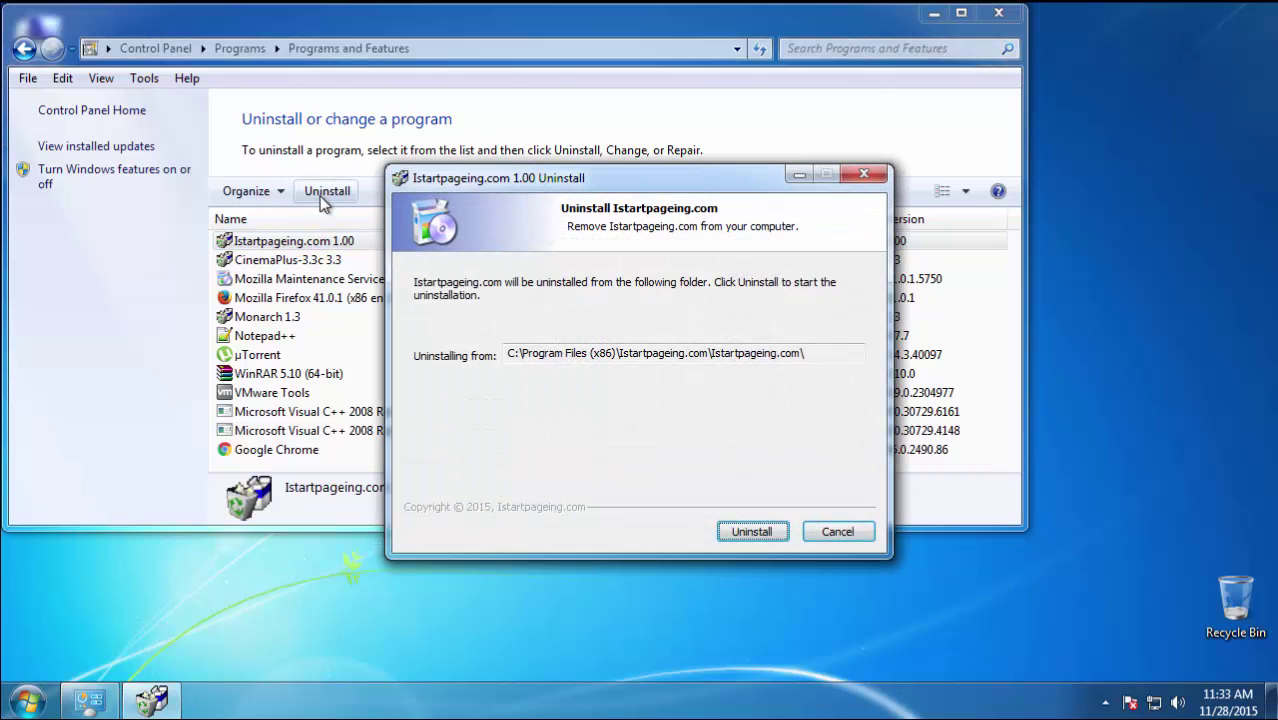
pyautogui.click(744, 538)
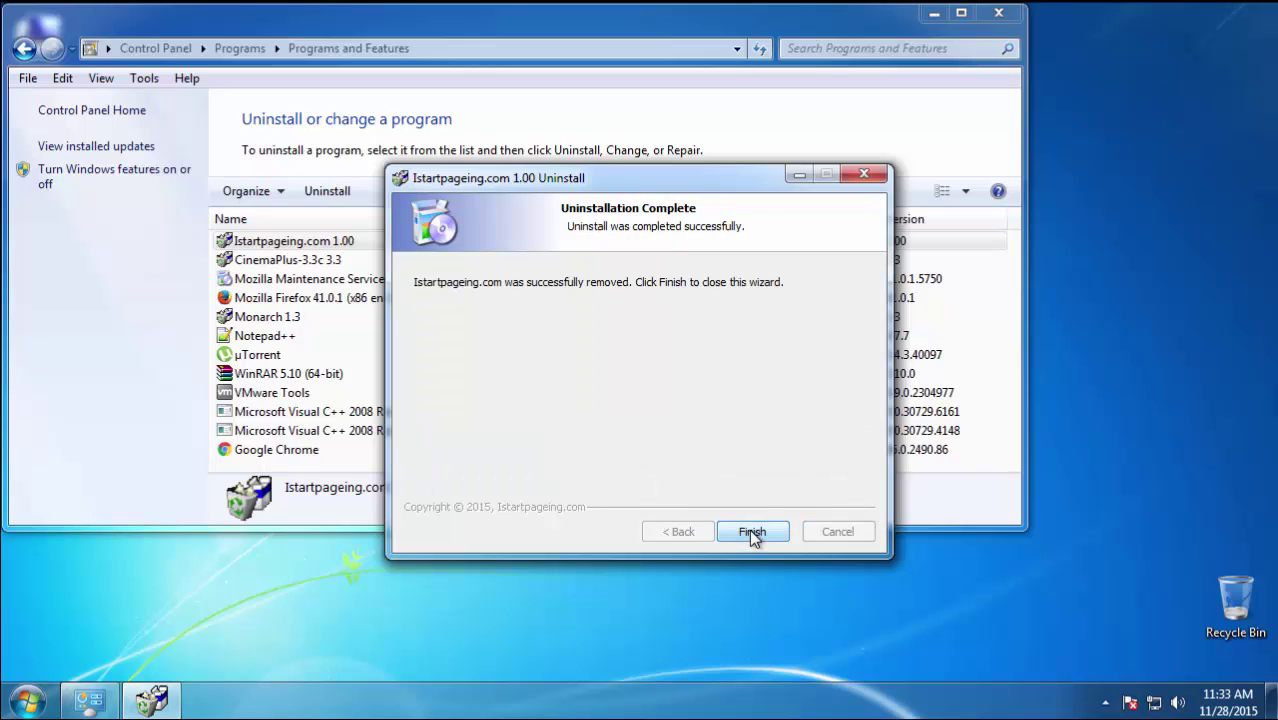
pyautogui.click(751, 532)
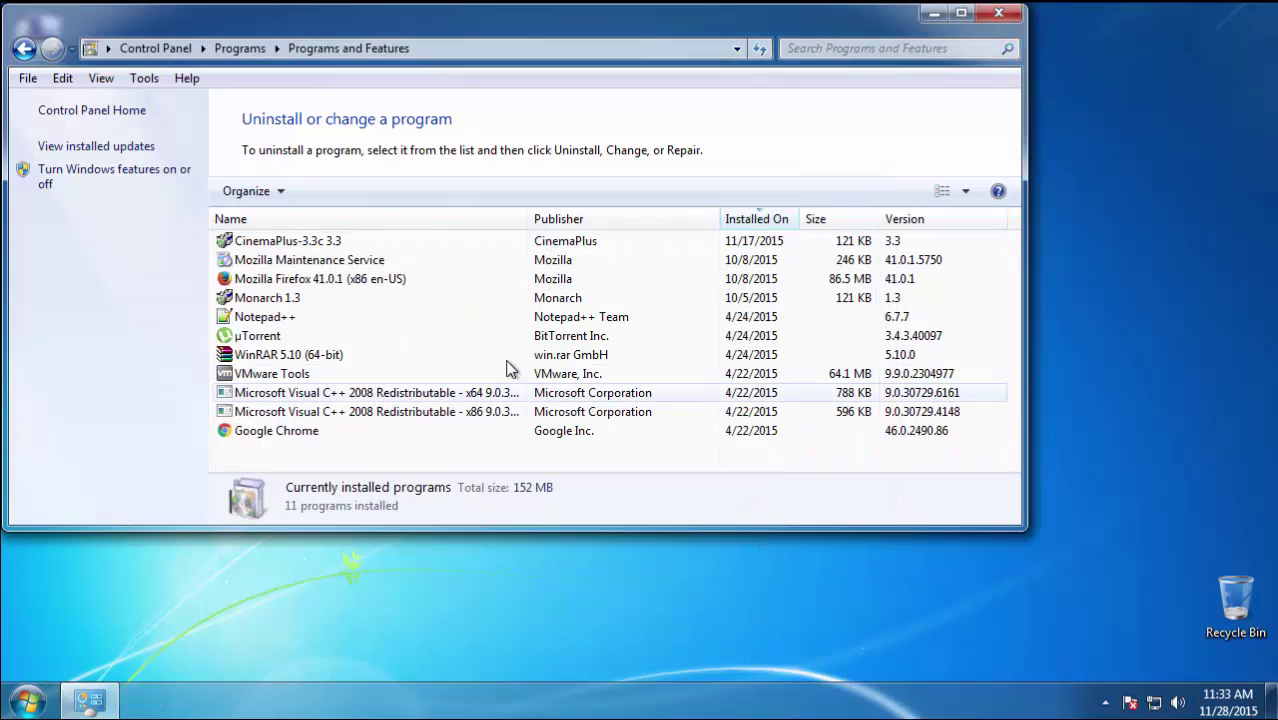
pyautogui.click(998, 14)
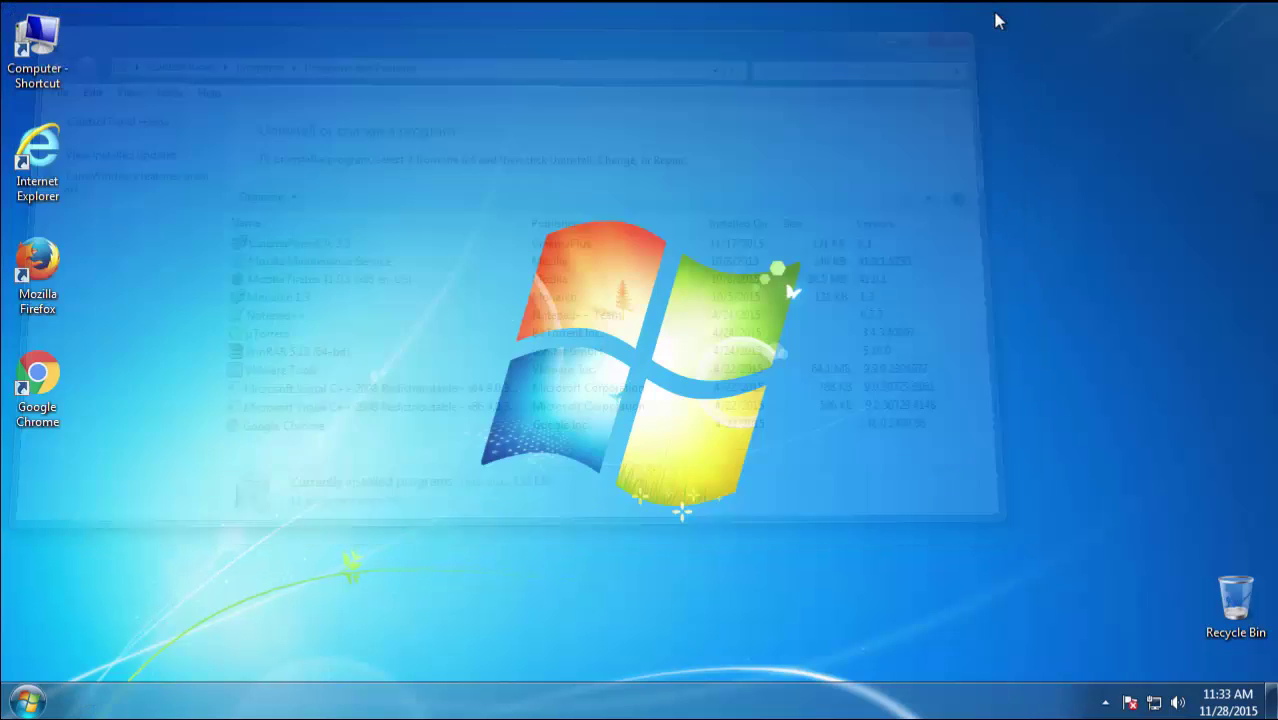
# - Restart the computer and boot Windows 7 in Safe Mode from the advanced boot options
pyautogui.click(27, 701)
pyautogui.click(349, 651)
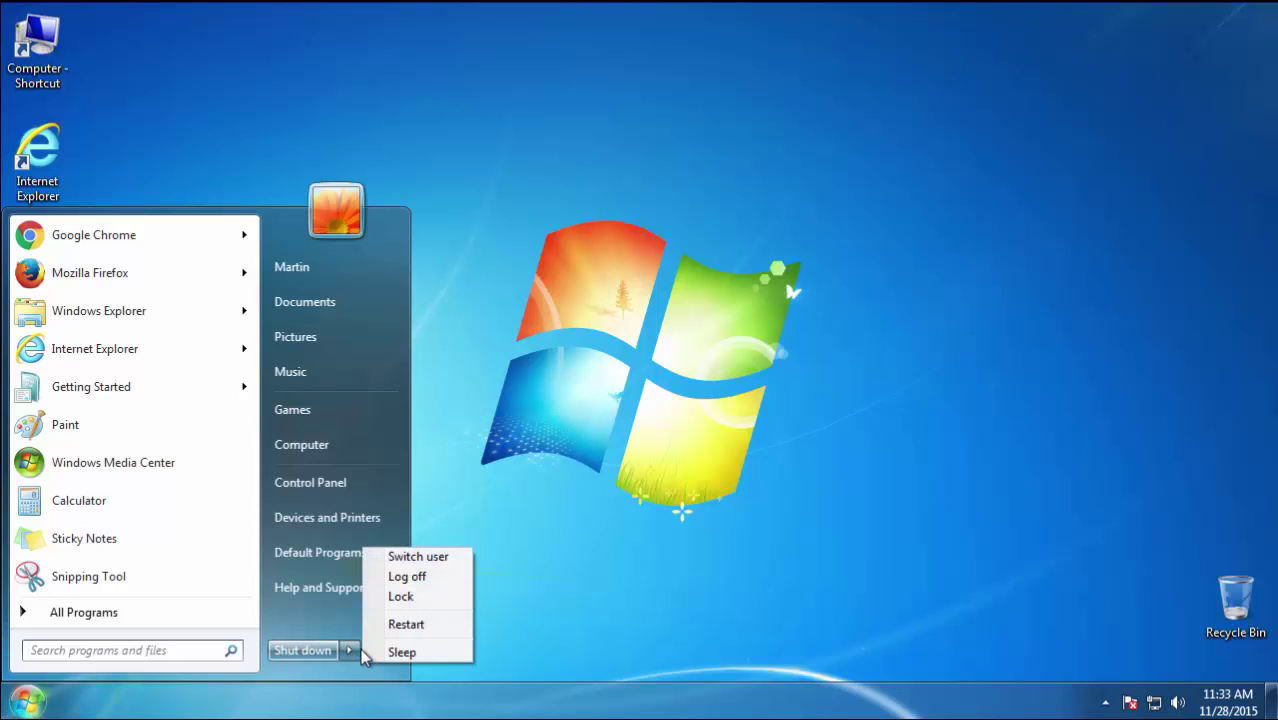
pyautogui.click(425, 630)
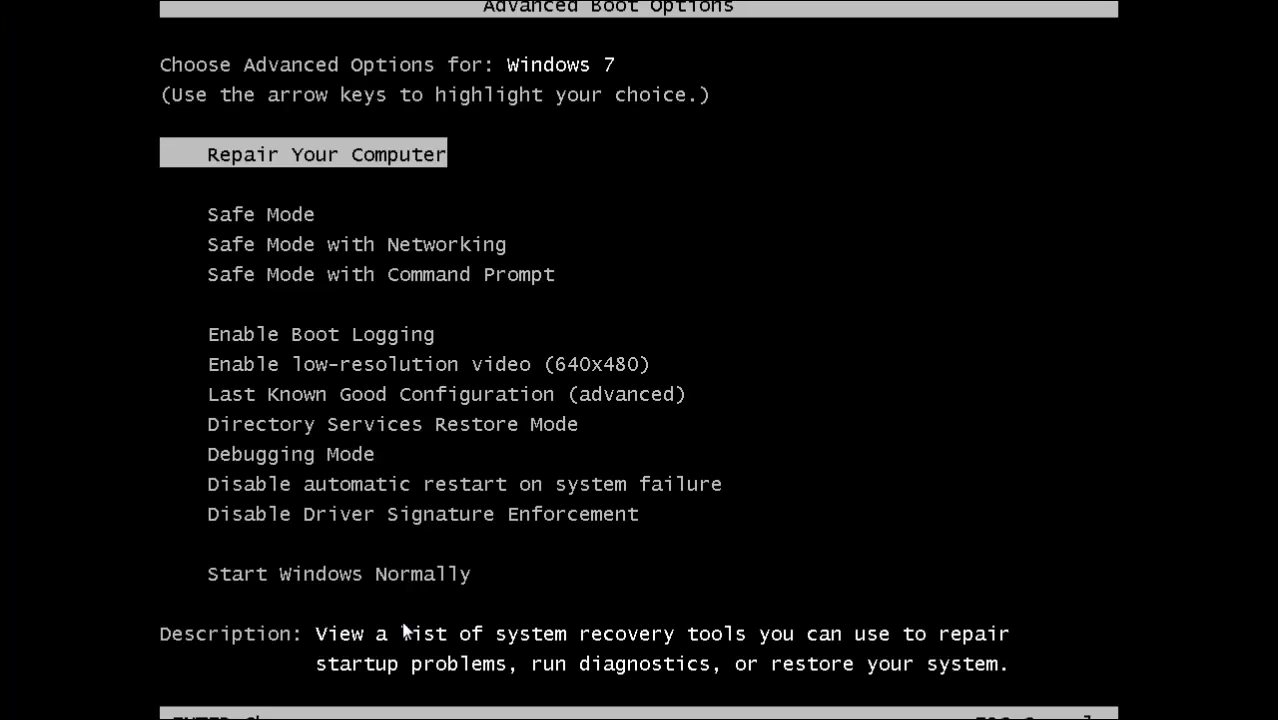
pyautogui.press('Down')
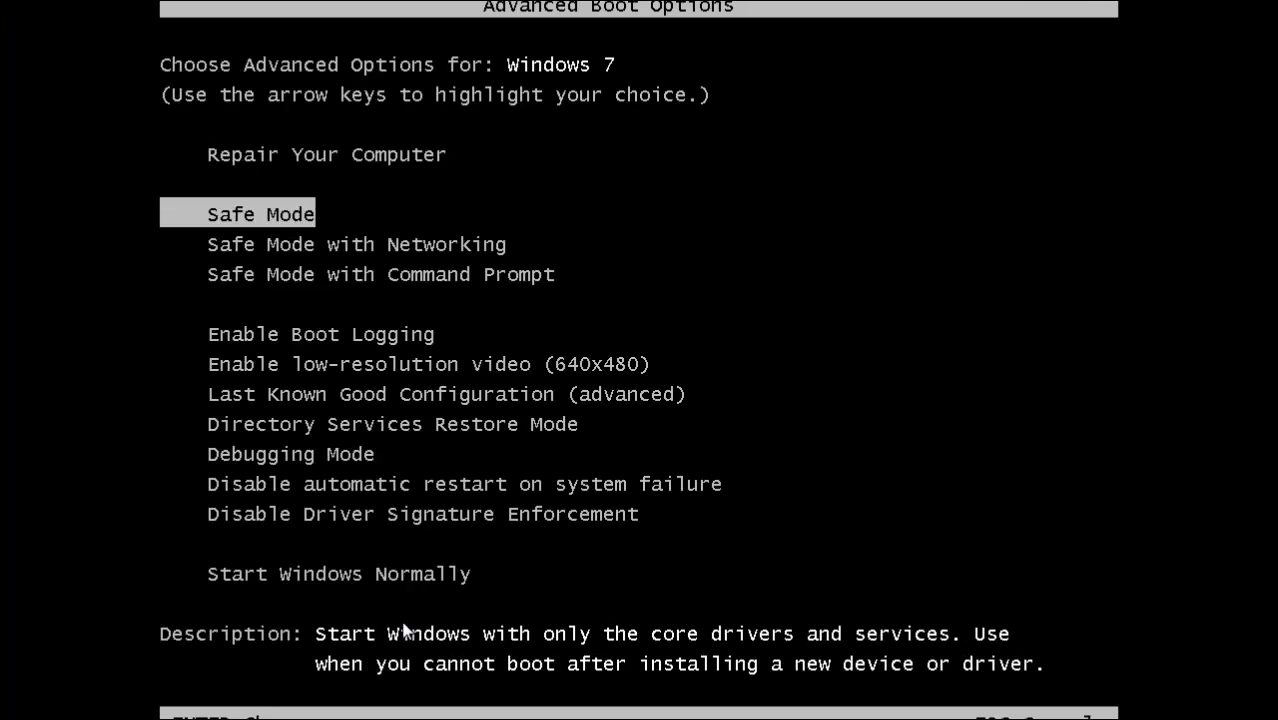
pyautogui.press('Return')
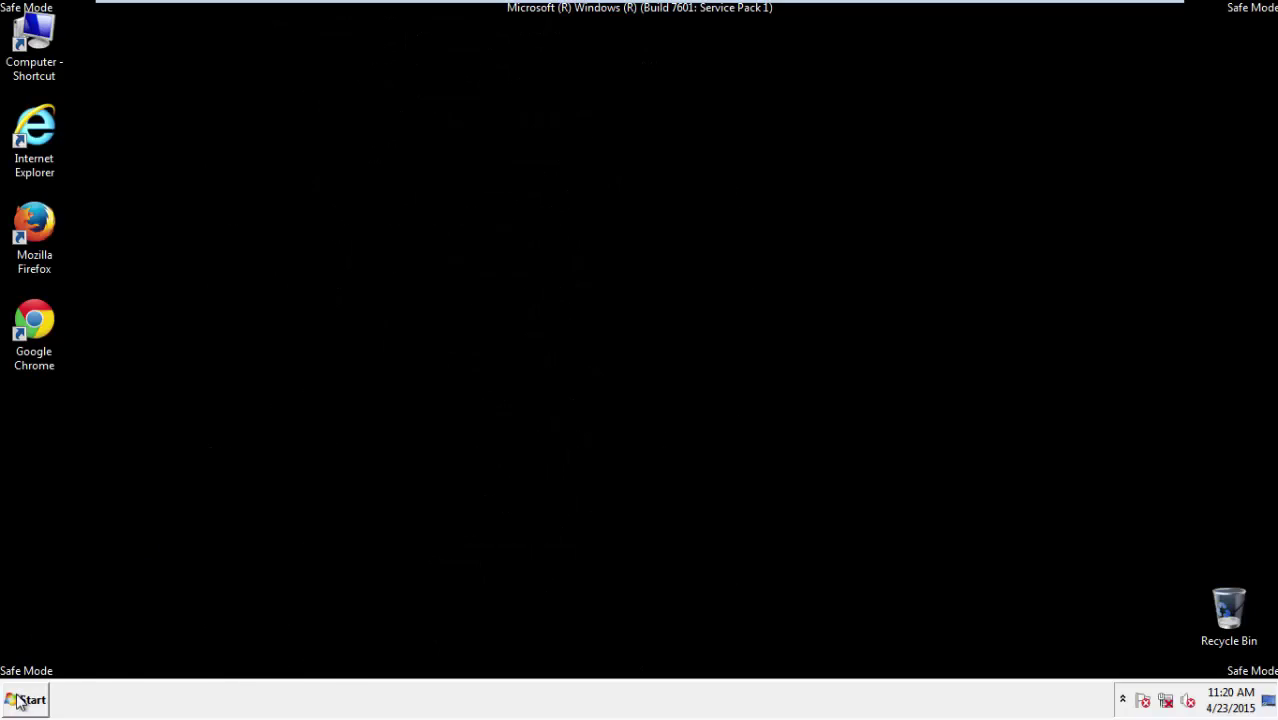
# - Search for regedit and launch the Registry Editor
pyautogui.click(22, 700)
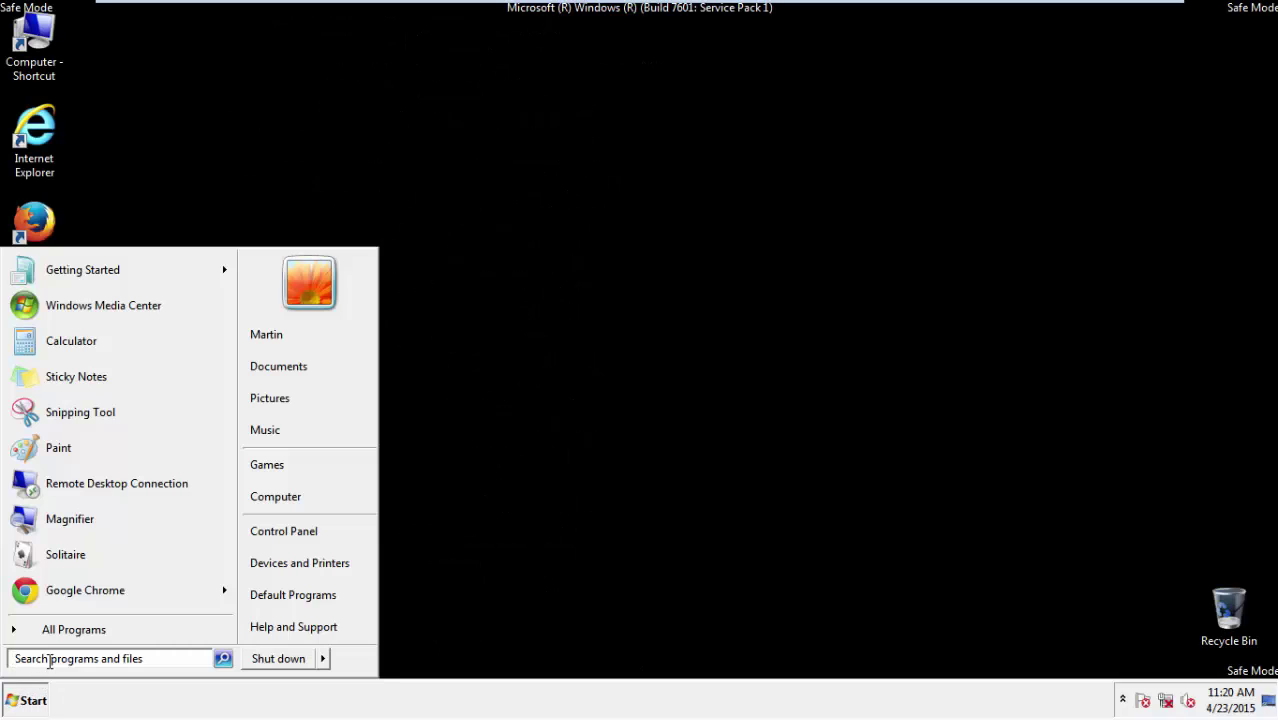
pyautogui.click(58, 658)
pyautogui.write('regedit')
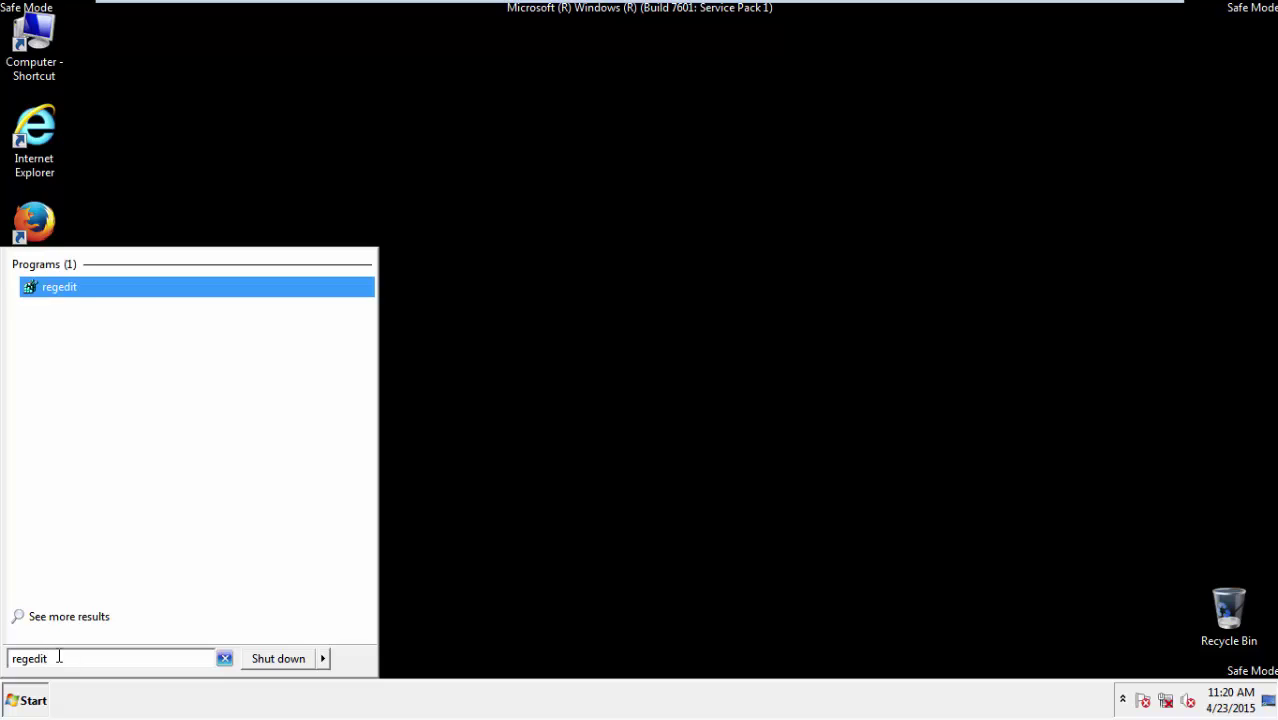
pyautogui.press('Return')
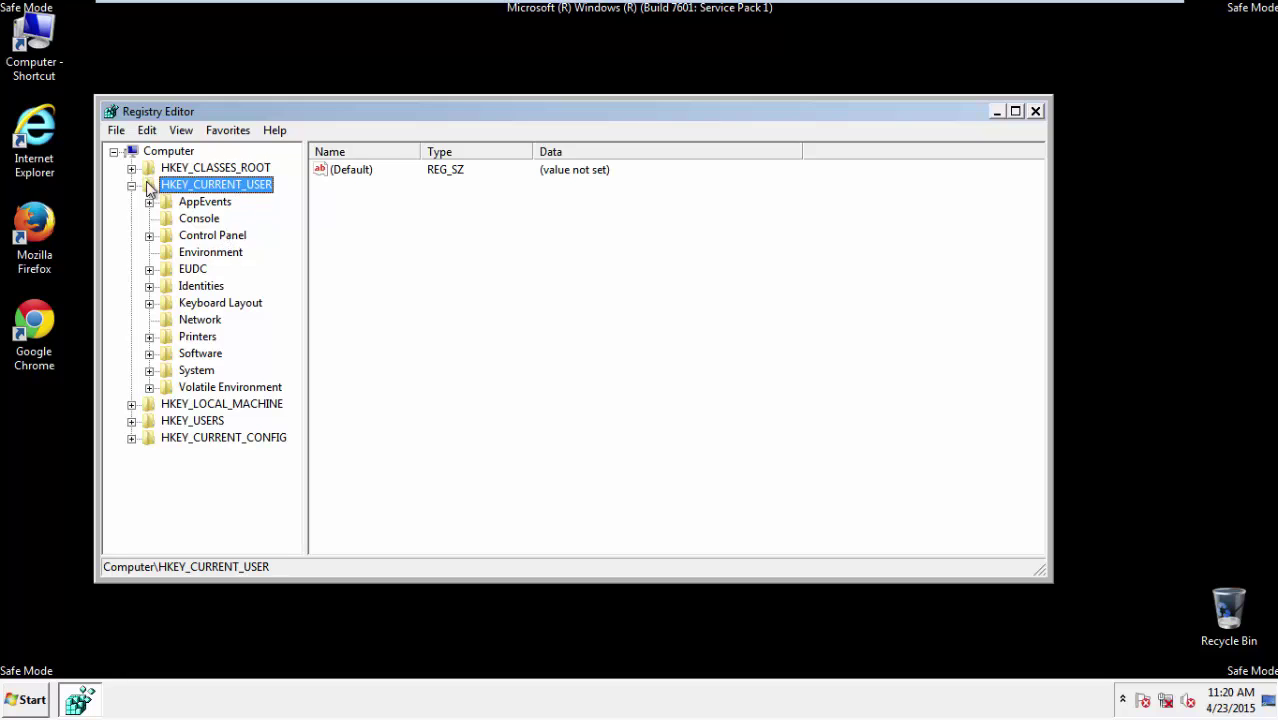
# - Open the registry key HKEY_CURRENT_USER\Software\Microsoft\Internet Explorer\Main
pyautogui.click(132, 186)
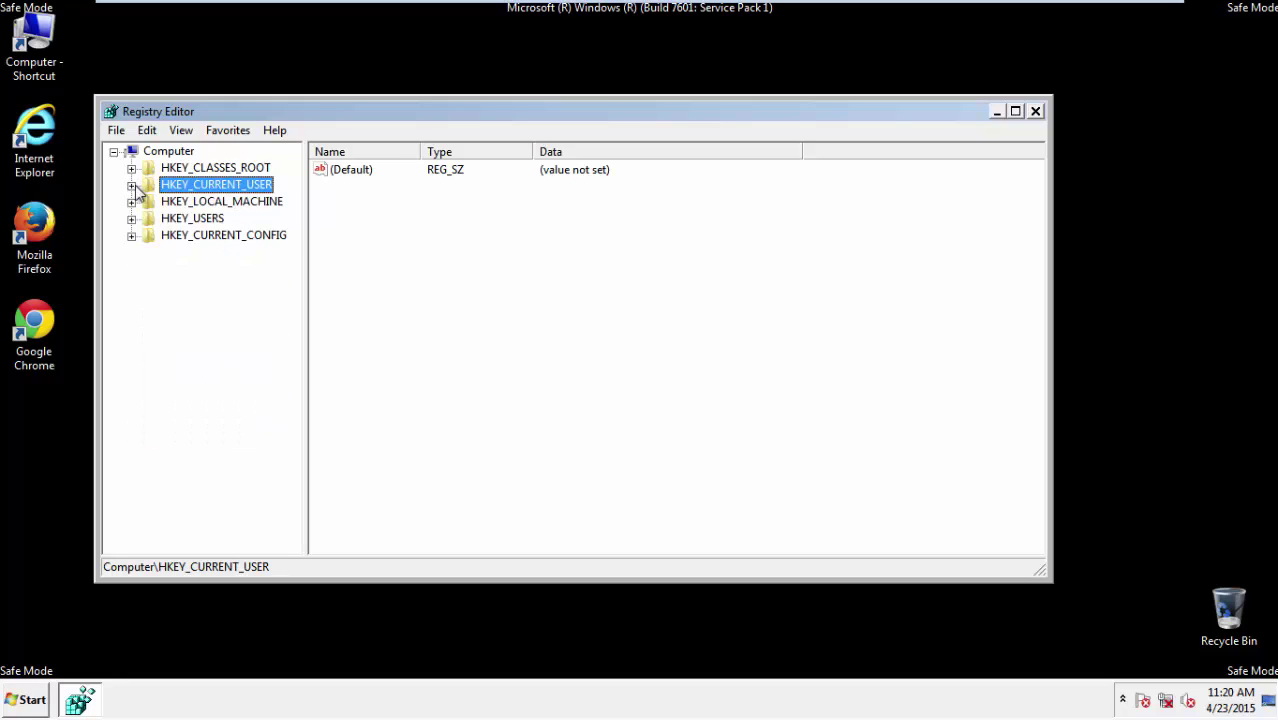
pyautogui.doubleClick(210, 190)
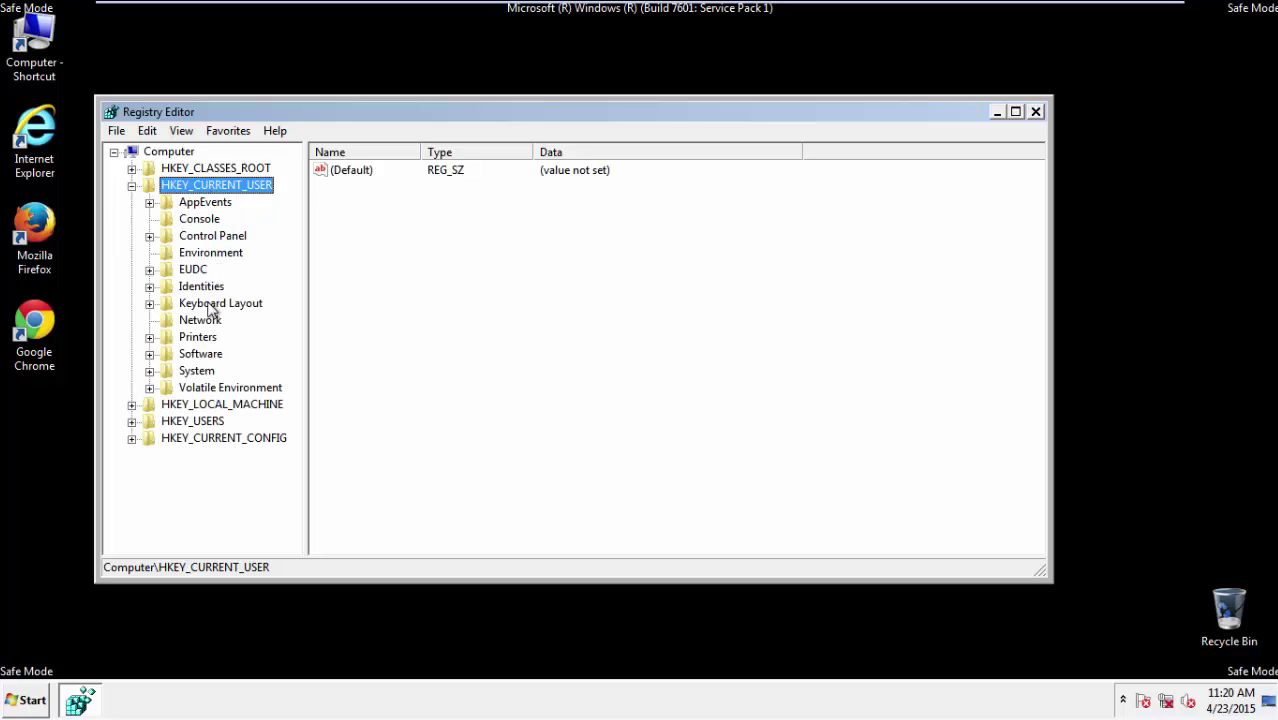
pyautogui.doubleClick(201, 355)
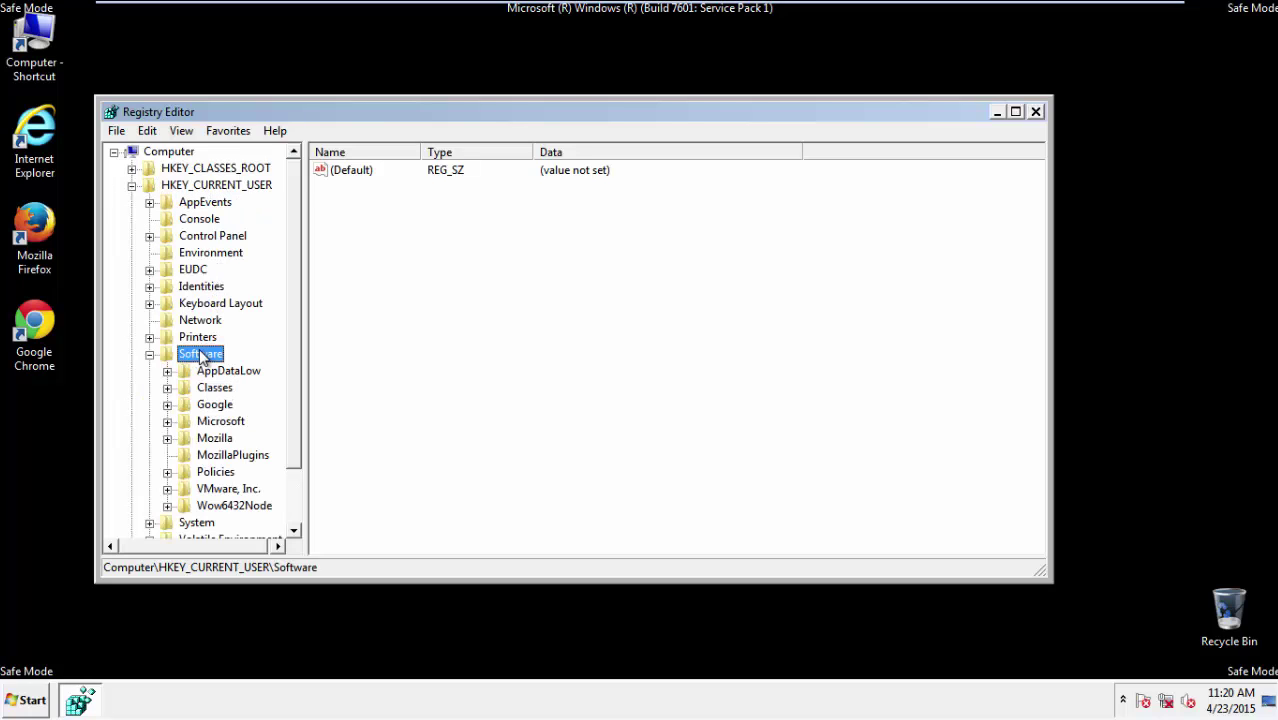
pyautogui.doubleClick(210, 422)
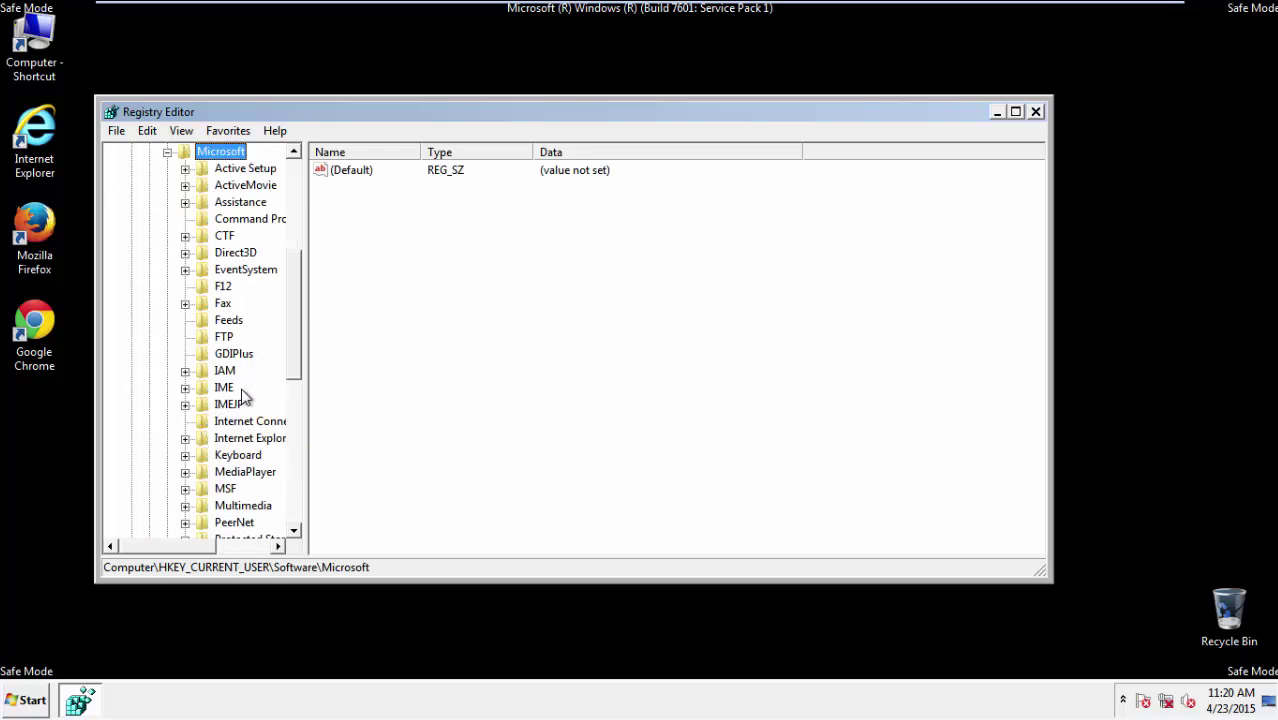
pyautogui.doubleClick(237, 440)
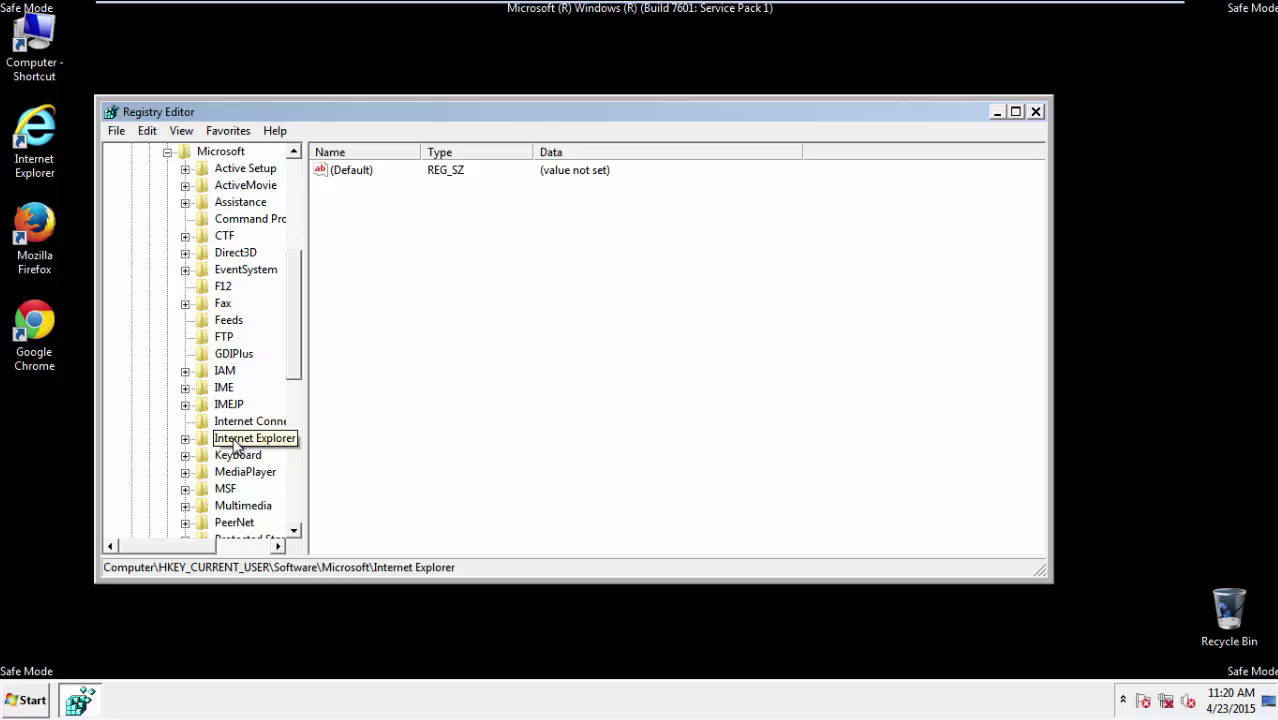
pyautogui.scroll(-2, 295, 350)
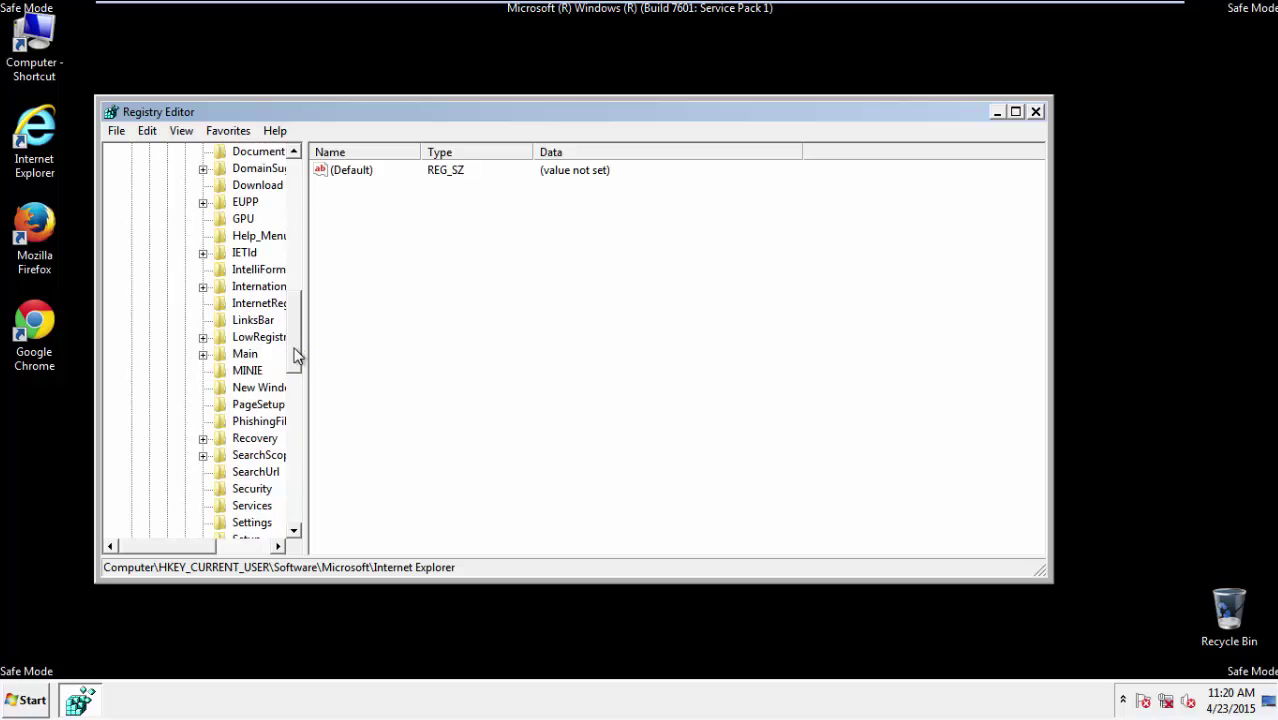
pyautogui.click(245, 304)
pyautogui.doubleClick(245, 304)
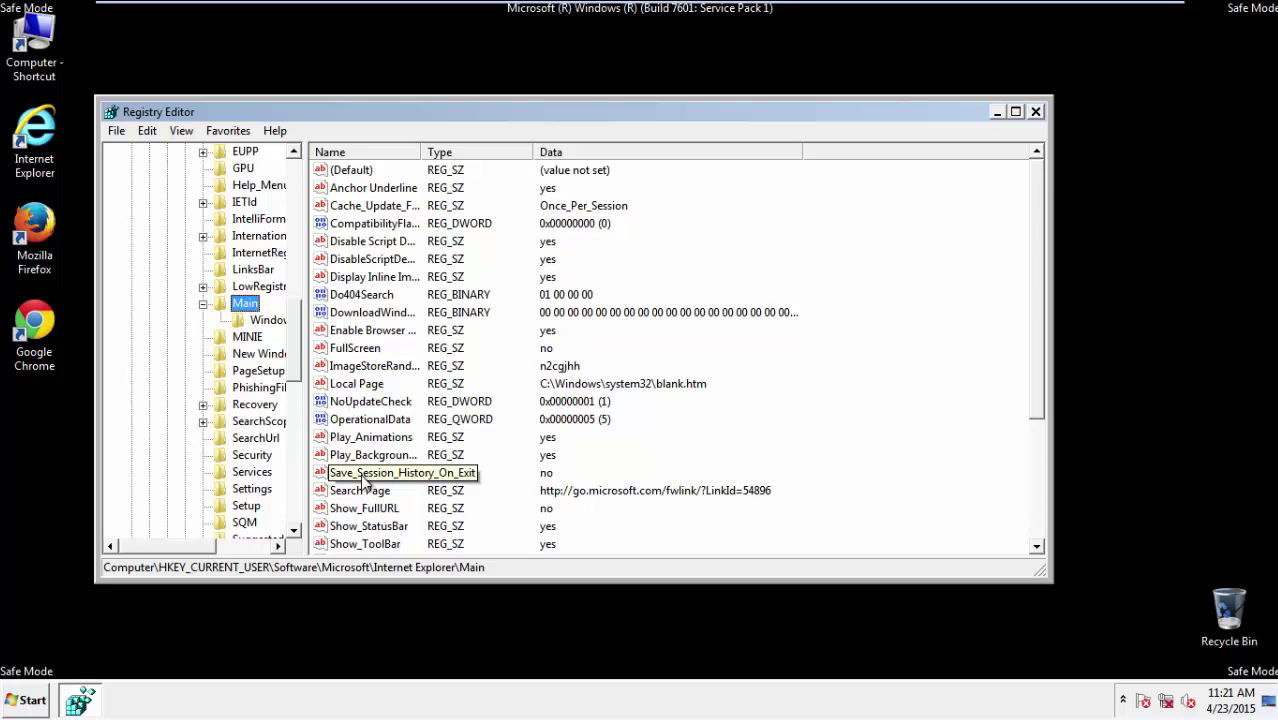
# - Delete the Start Page value from the Internet Explorer Main key and close the Registry Editor
pyautogui.scroll(-3, 362, 480)
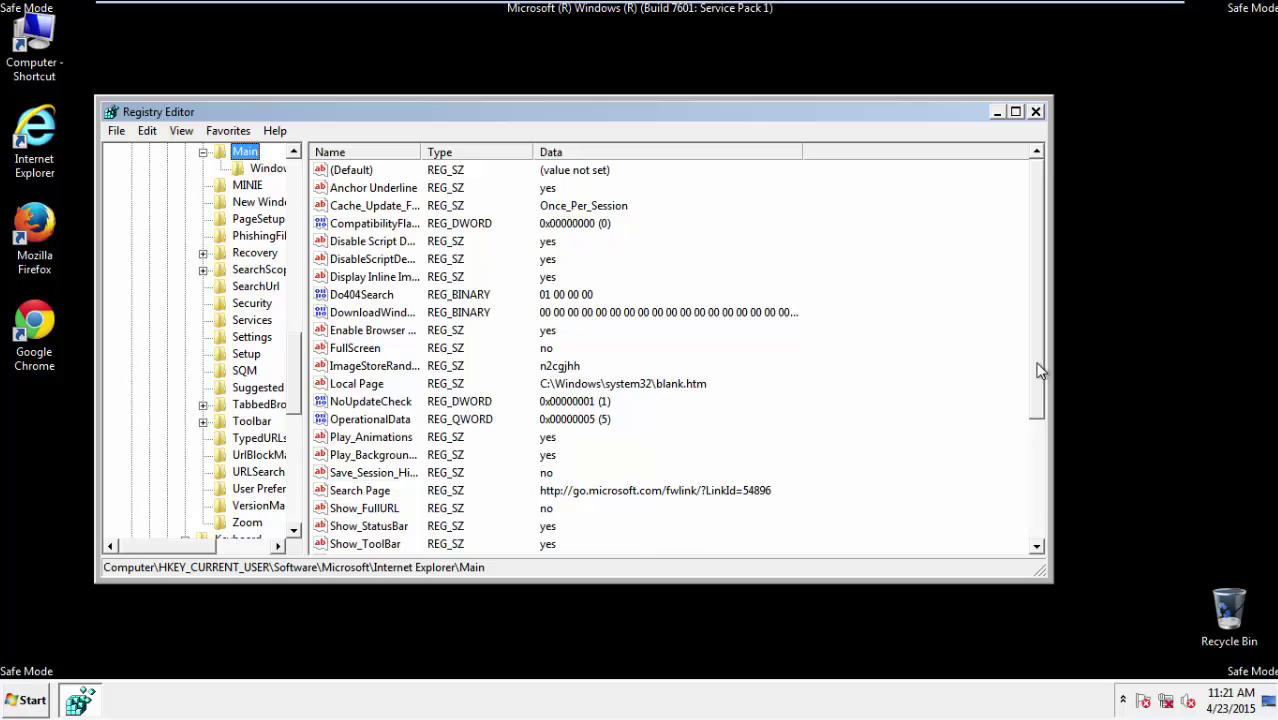
pyautogui.moveTo(1040, 370); pyautogui.dragTo(1030, 484)
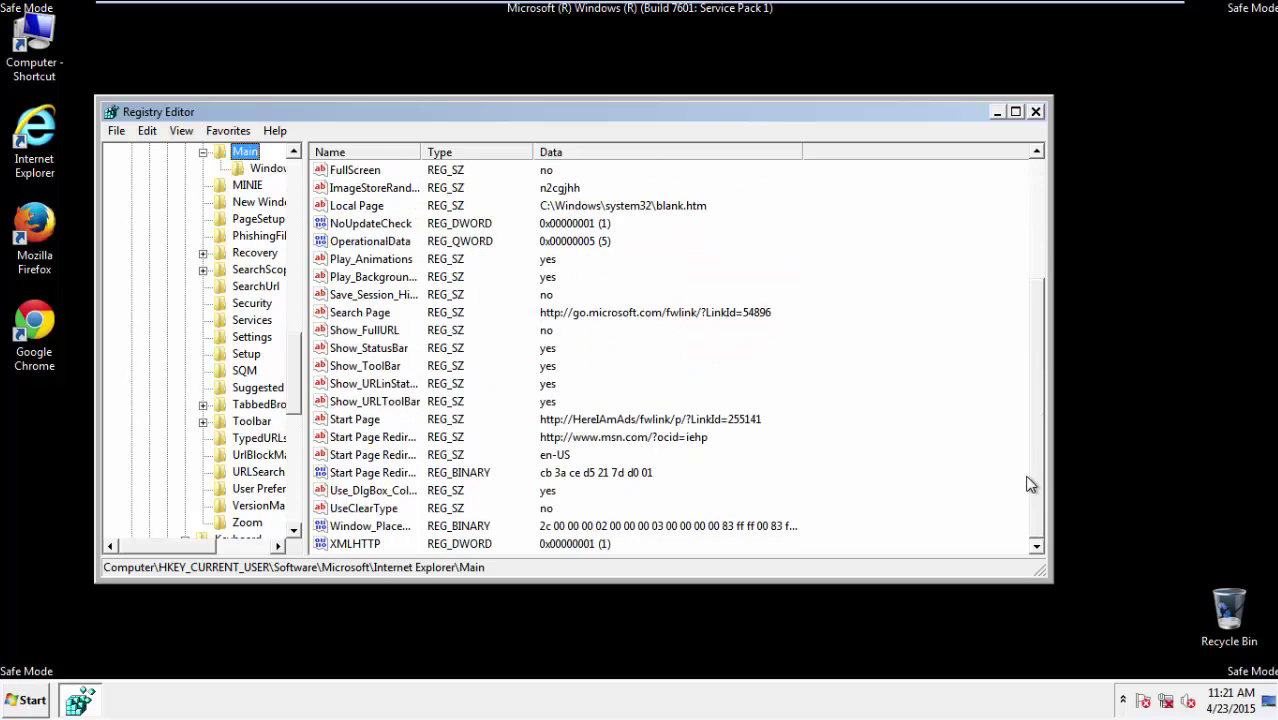
pyautogui.click(350, 420)
pyautogui.rightClick(338, 422)
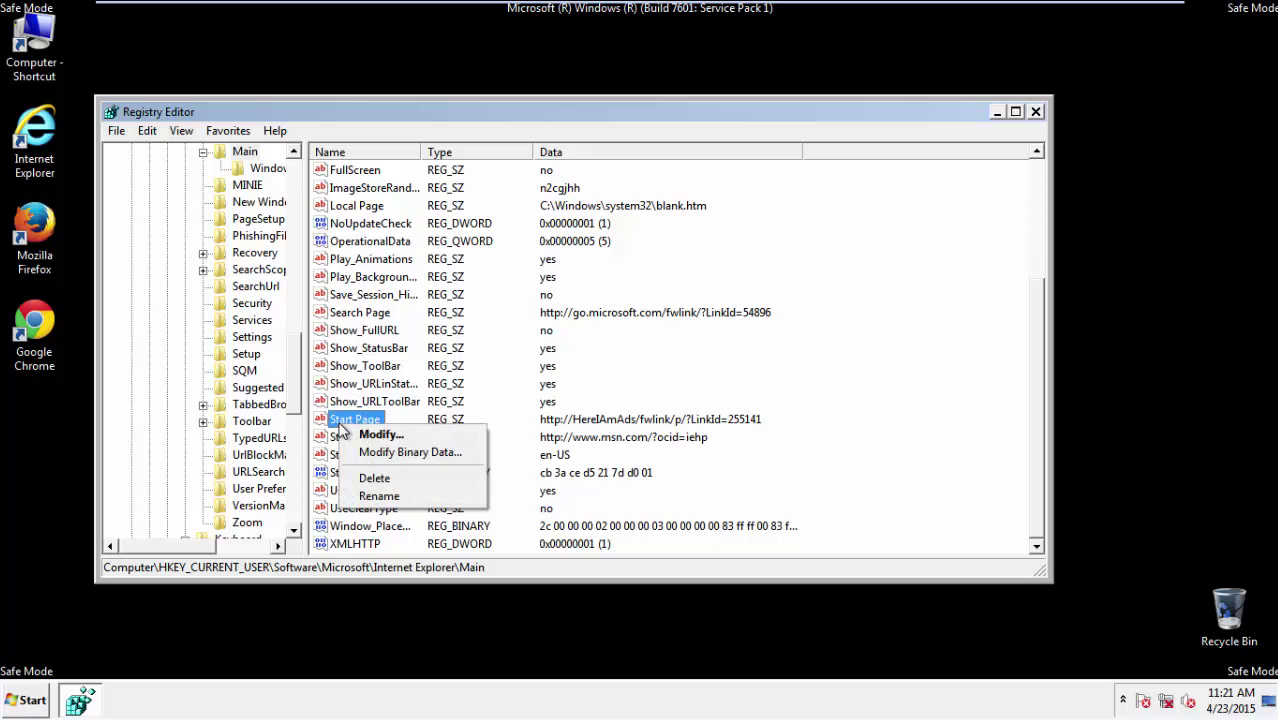
pyautogui.click(374, 478)
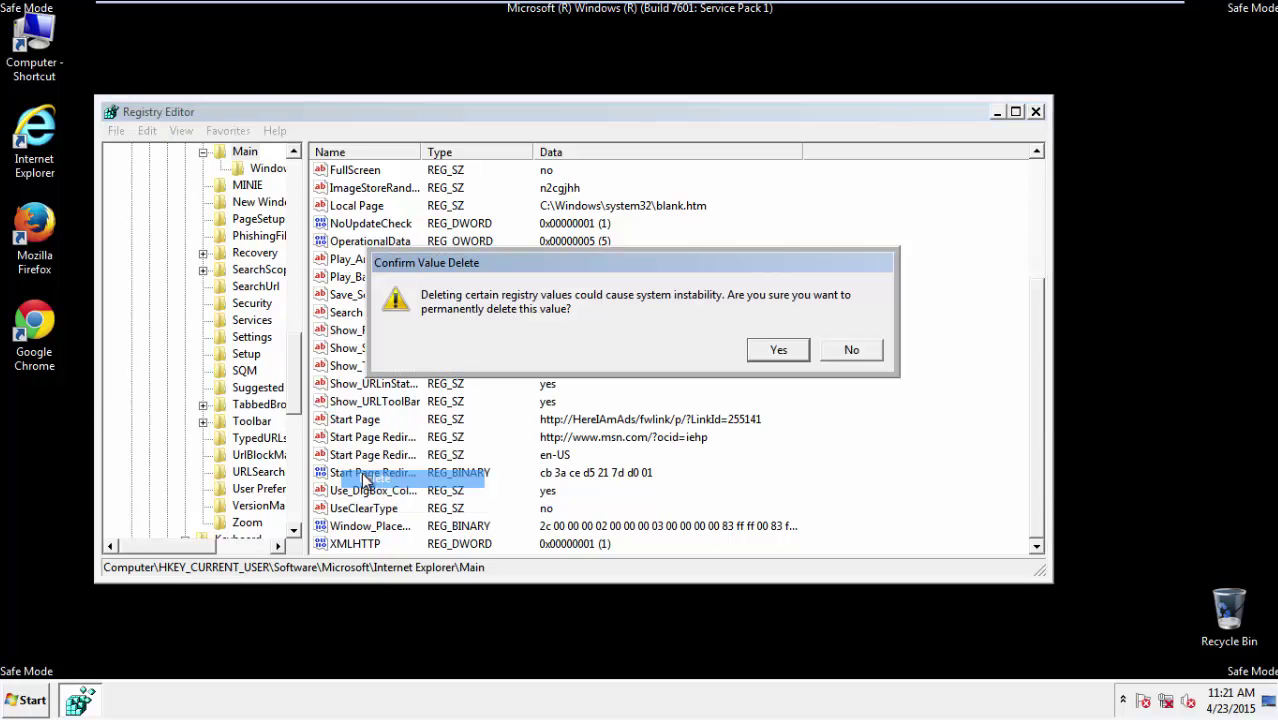
pyautogui.click(777, 349)
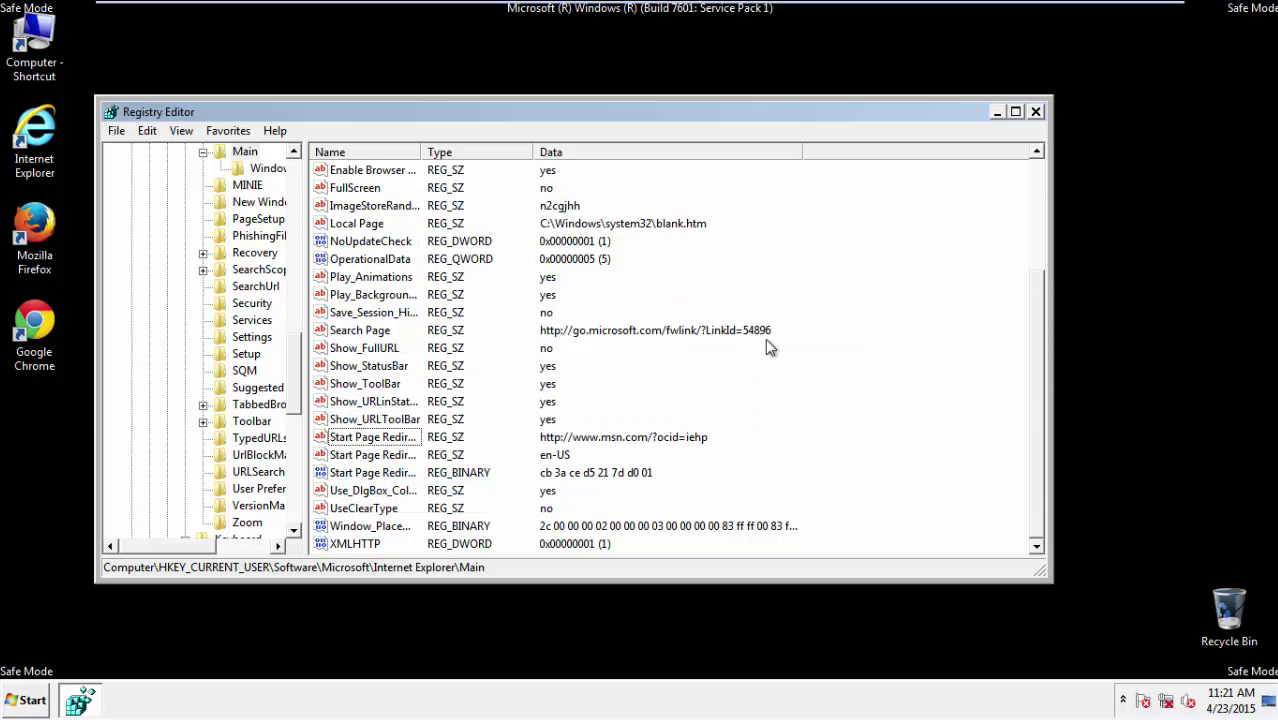
pyautogui.click(1036, 111)
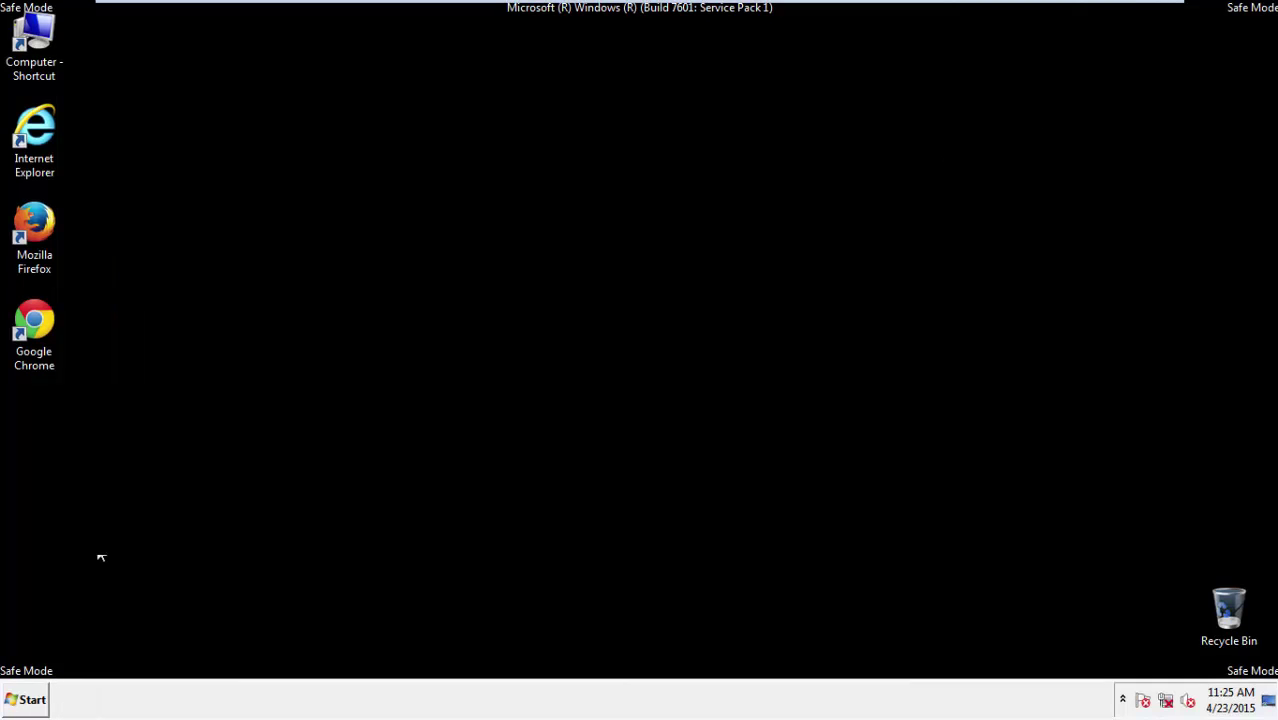
# - Open Mozilla Firefox without making it the default browser, and turn on its menu bar
pyautogui.doubleClick(47, 232)
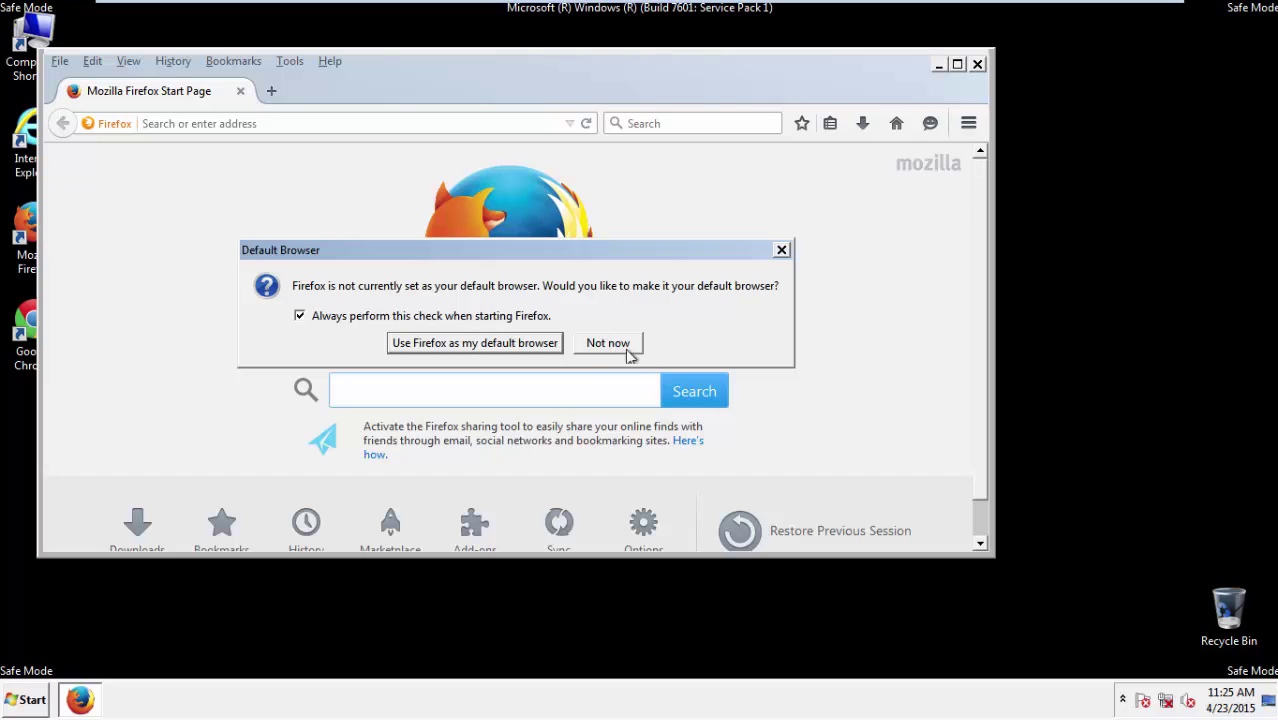
pyautogui.click(610, 343)
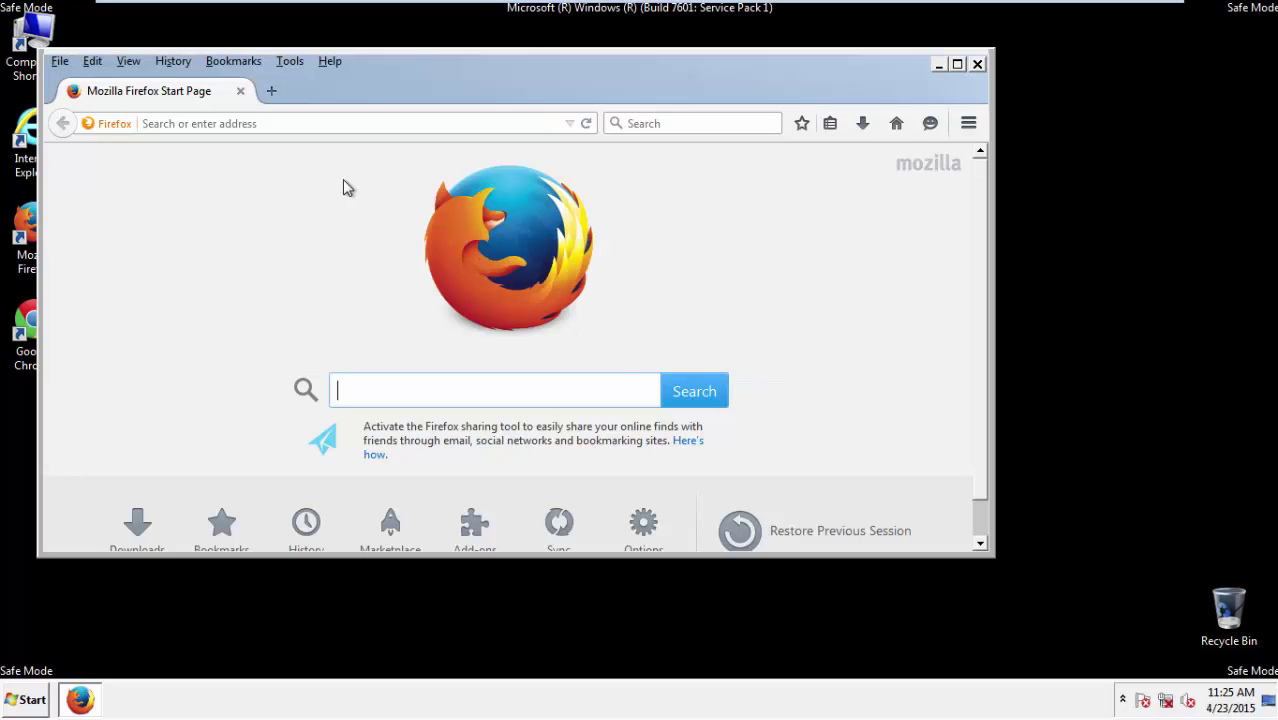
pyautogui.rightClick(391, 77)
pyautogui.click(426, 153)
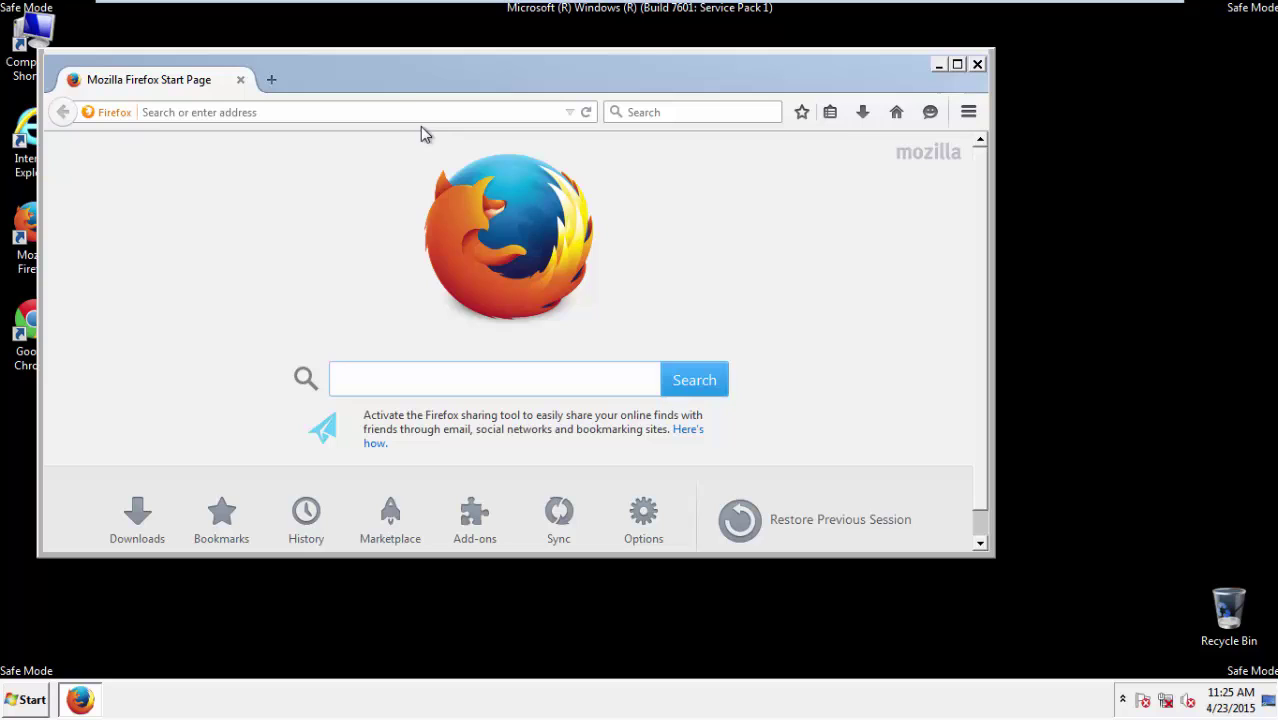
pyautogui.rightClick(404, 88)
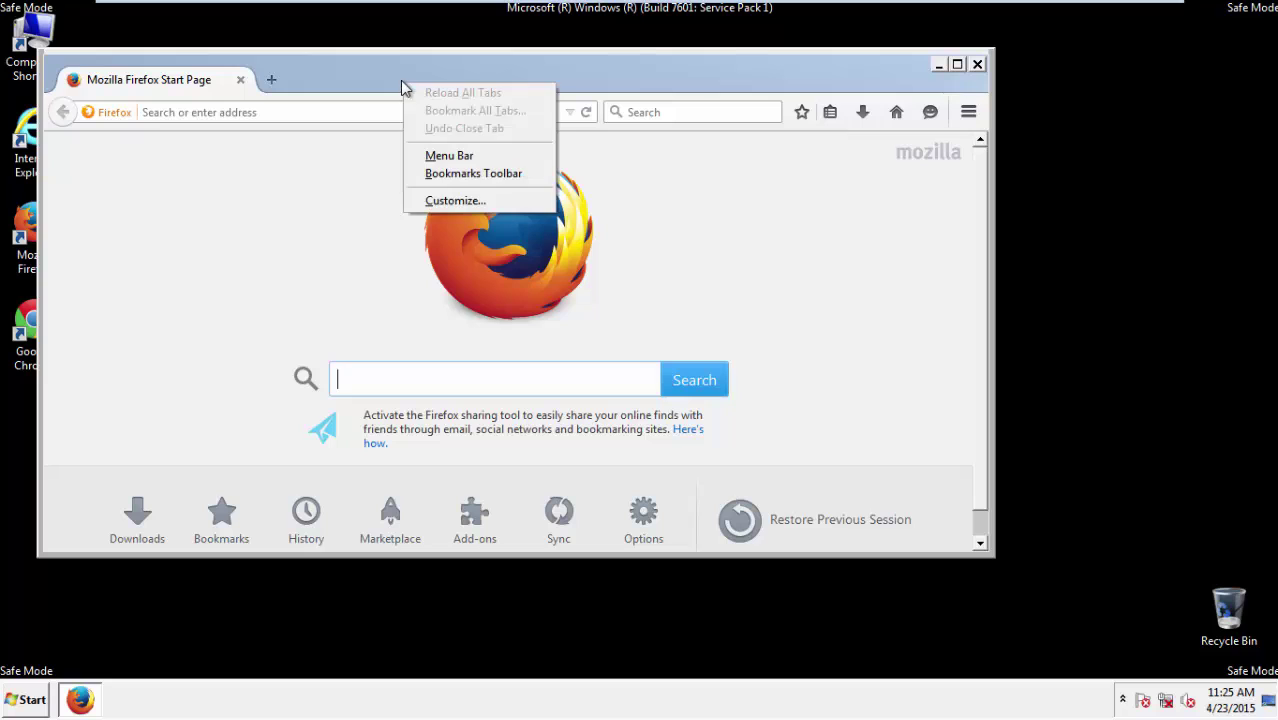
pyautogui.click(428, 154)
# - Clear all Firefox history with the time range Everything, keeping Offline Website Data and Site Preferences selected for removal
pyautogui.click(180, 62)
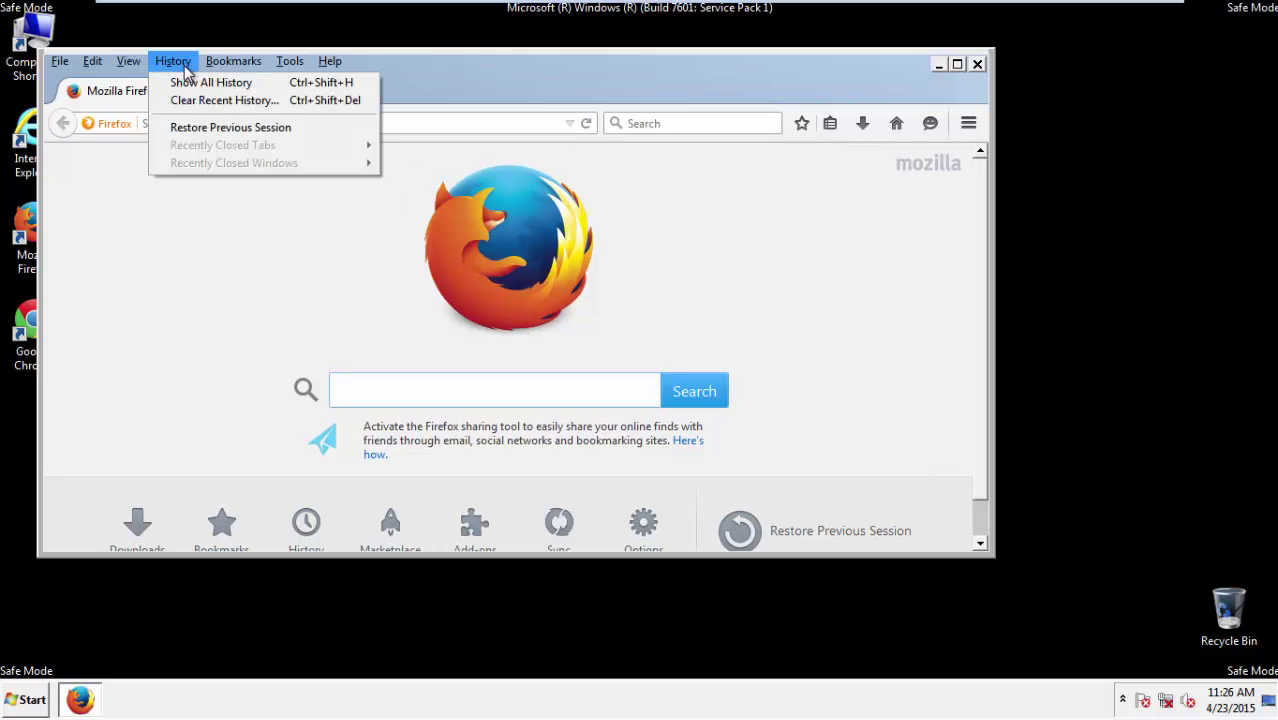
pyautogui.click(195, 102)
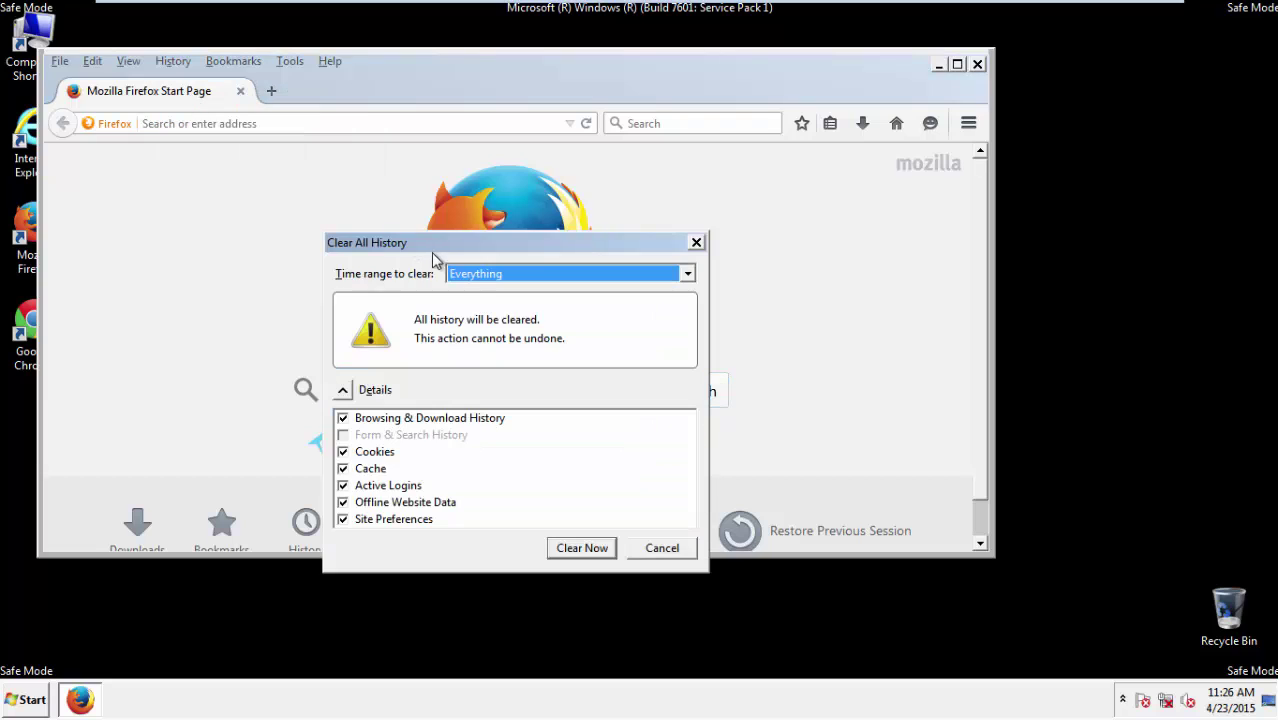
pyautogui.click(470, 276)
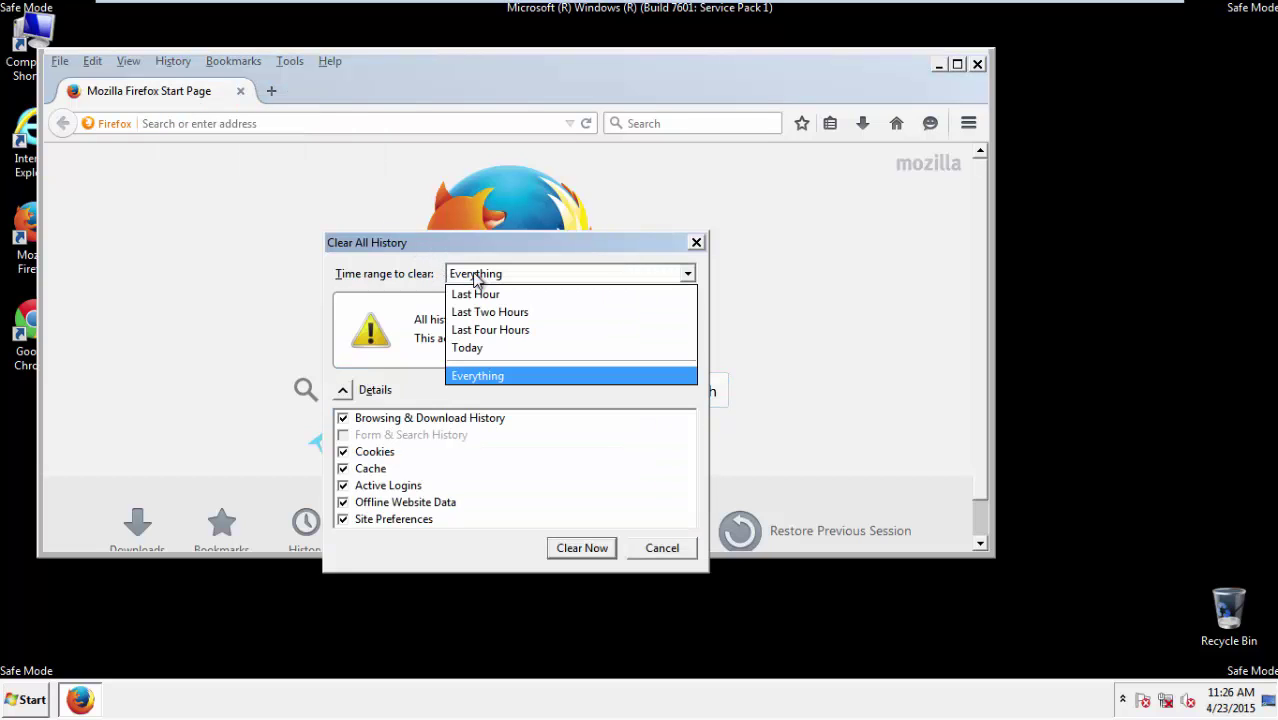
pyautogui.click(482, 376)
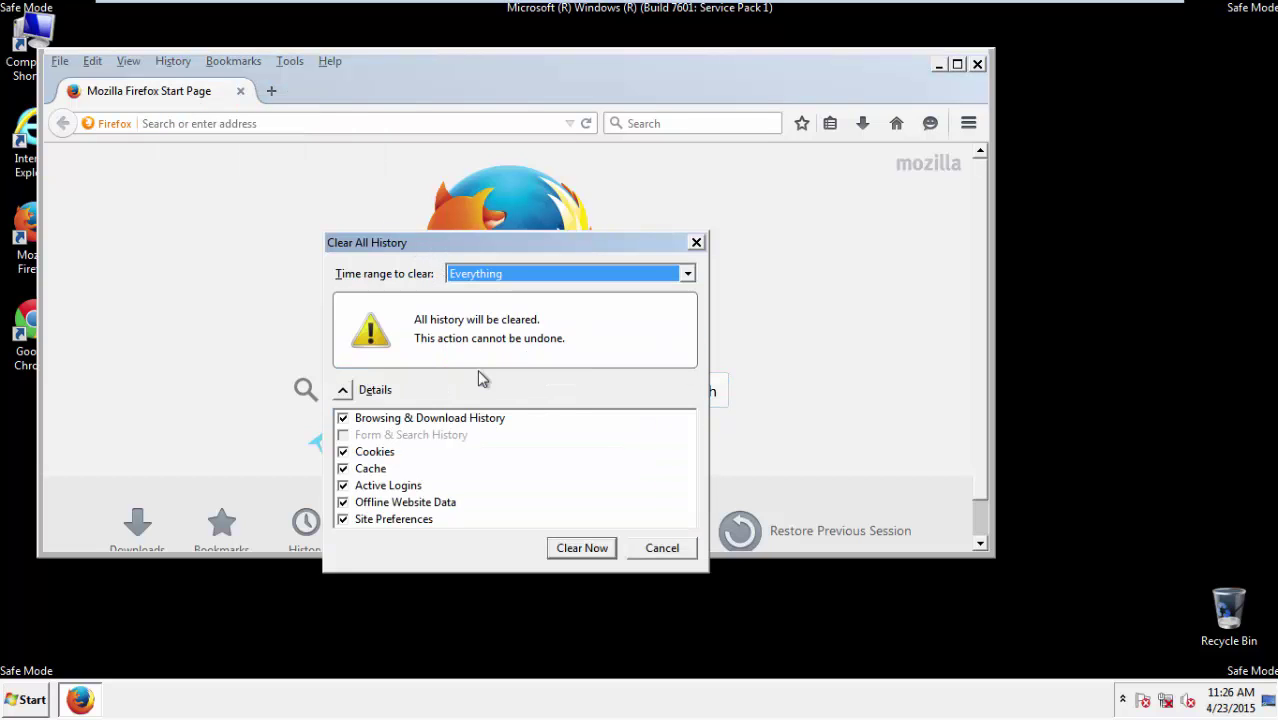
pyautogui.click(342, 502)
pyautogui.click(343, 520)
pyautogui.click(343, 521)
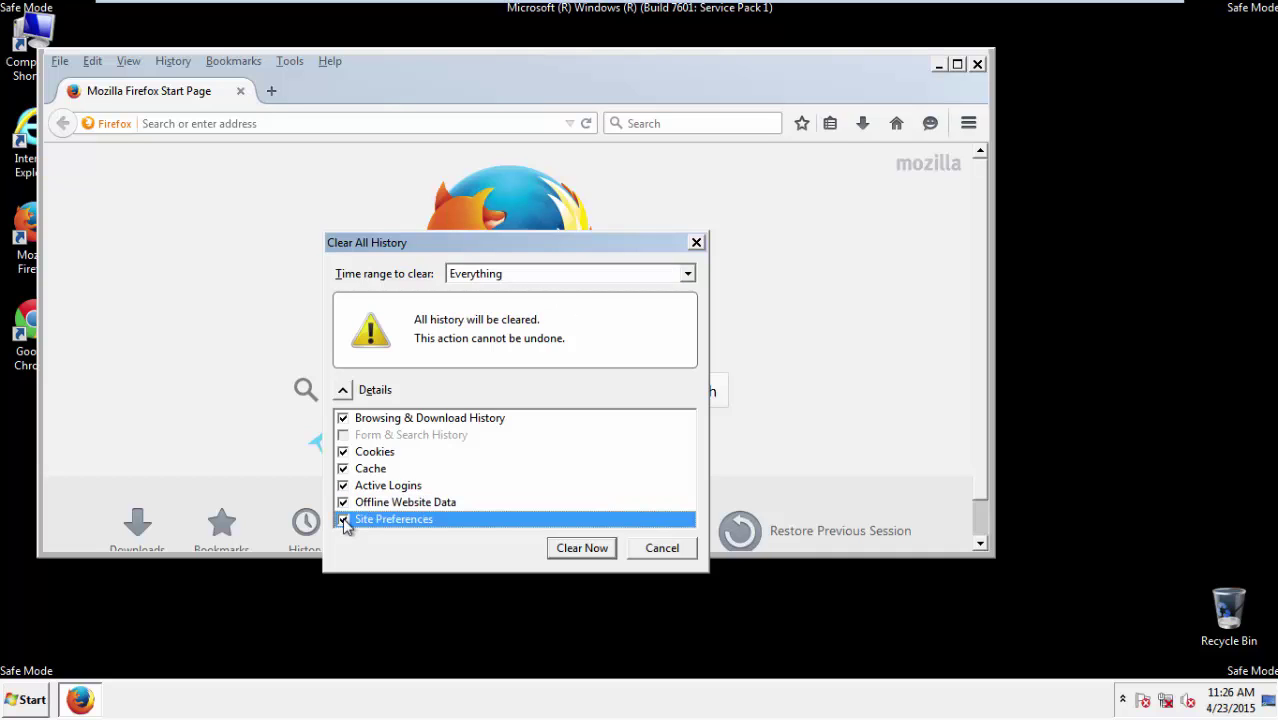
pyautogui.click(581, 548)
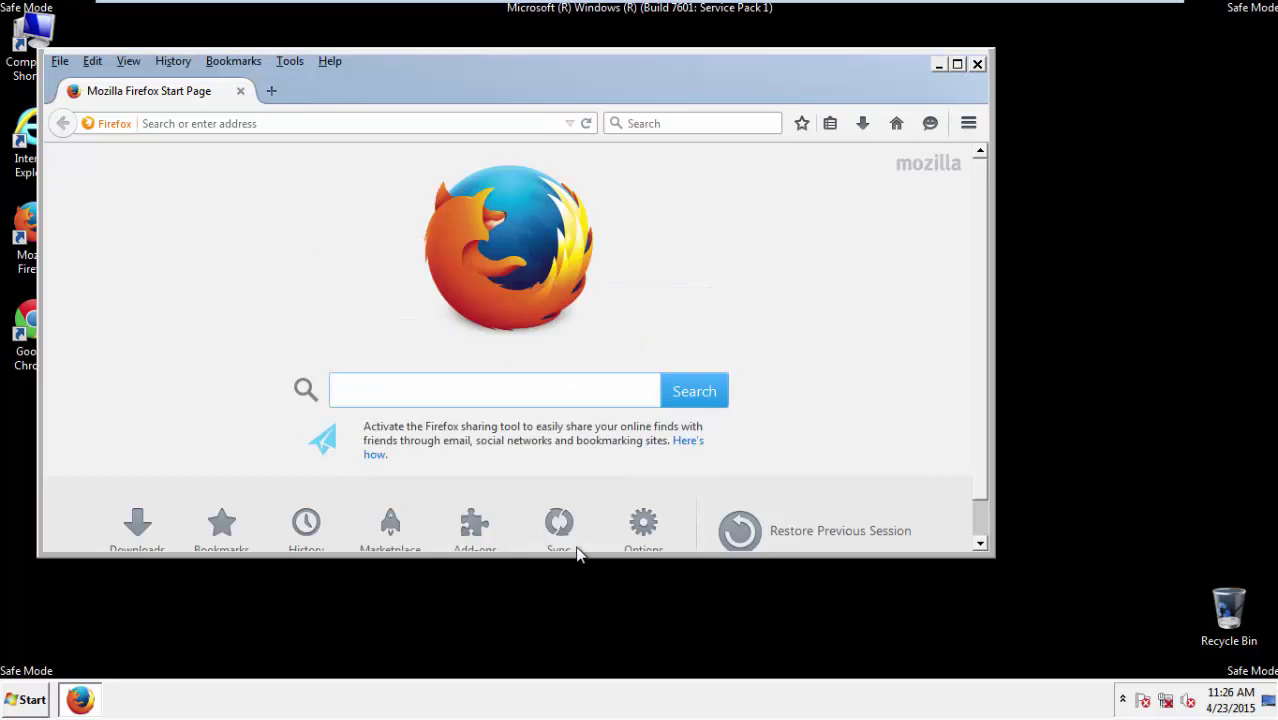
# - Open Firefox's troubleshooting information and refresh Firefox to remove add-ons and restore default settings
pyautogui.click(330, 62)
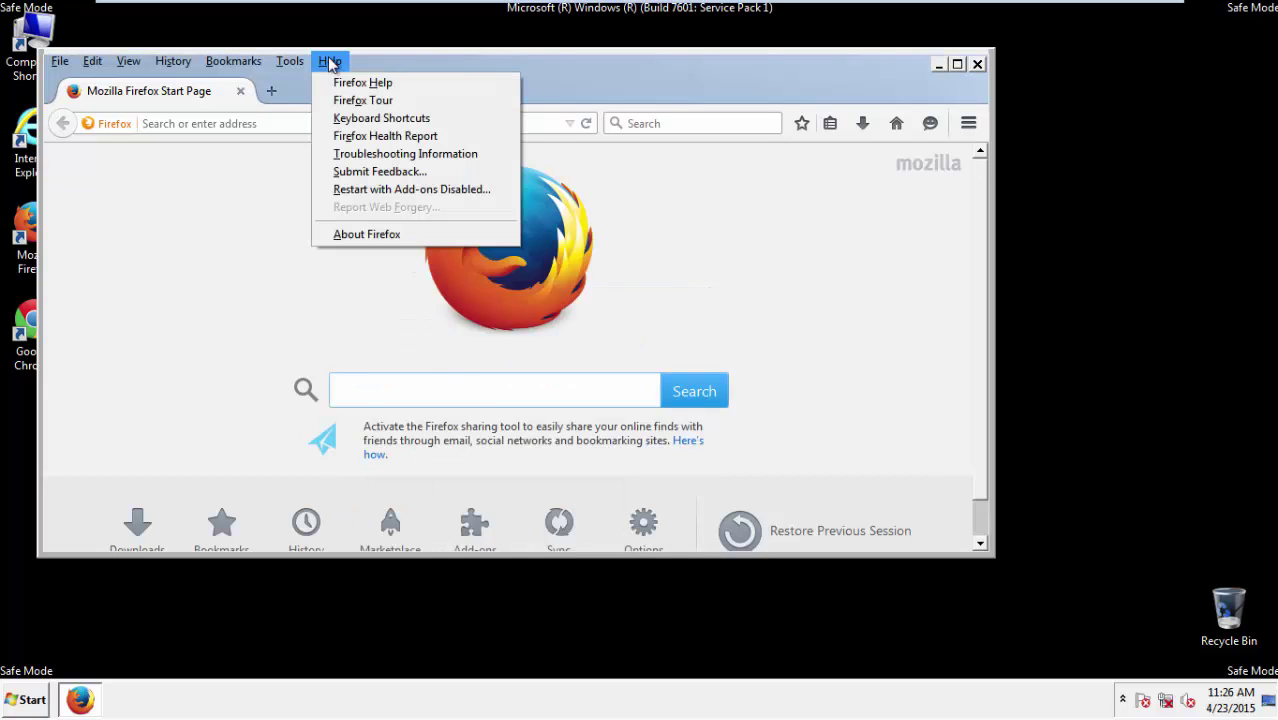
pyautogui.click(374, 155)
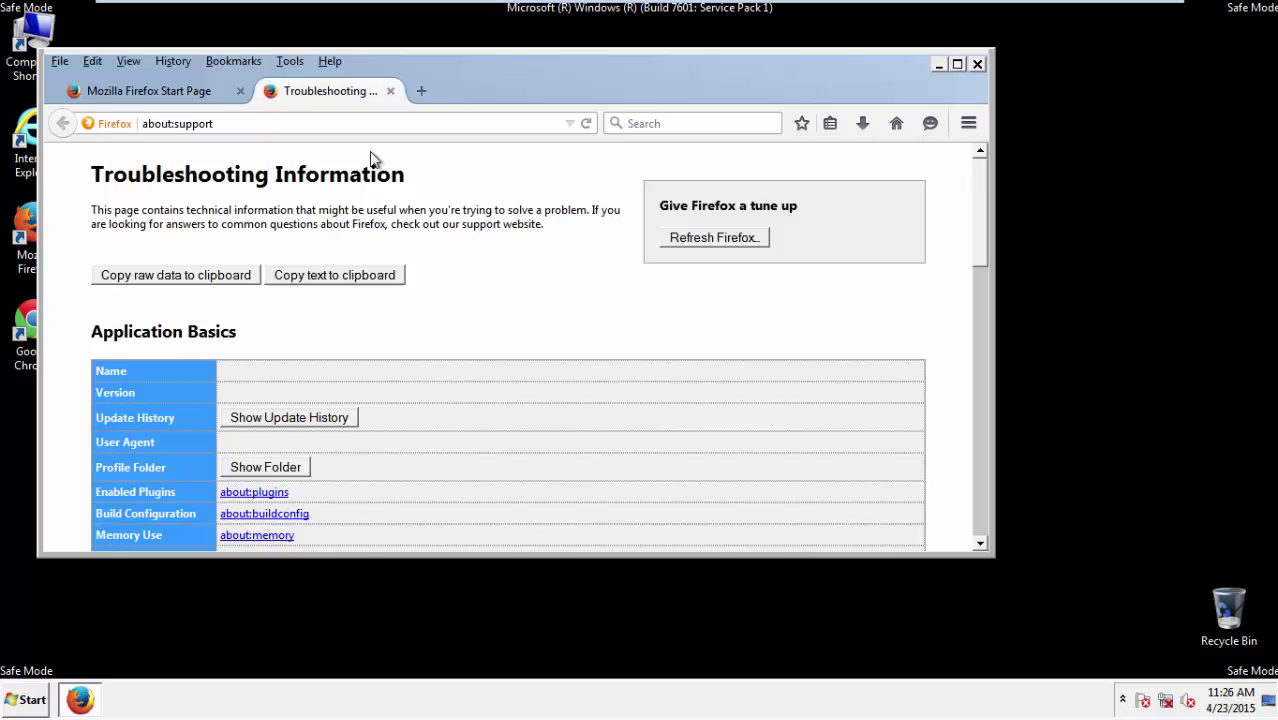
pyautogui.click(739, 240)
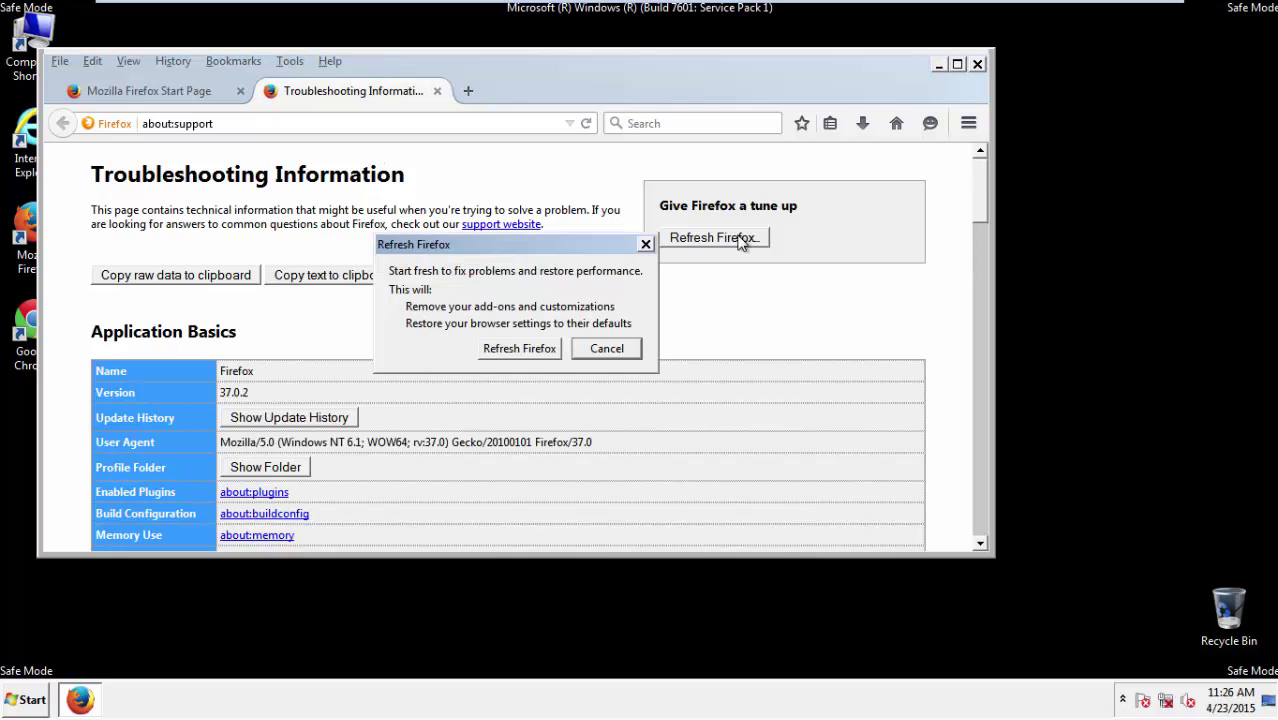
pyautogui.click(519, 348)
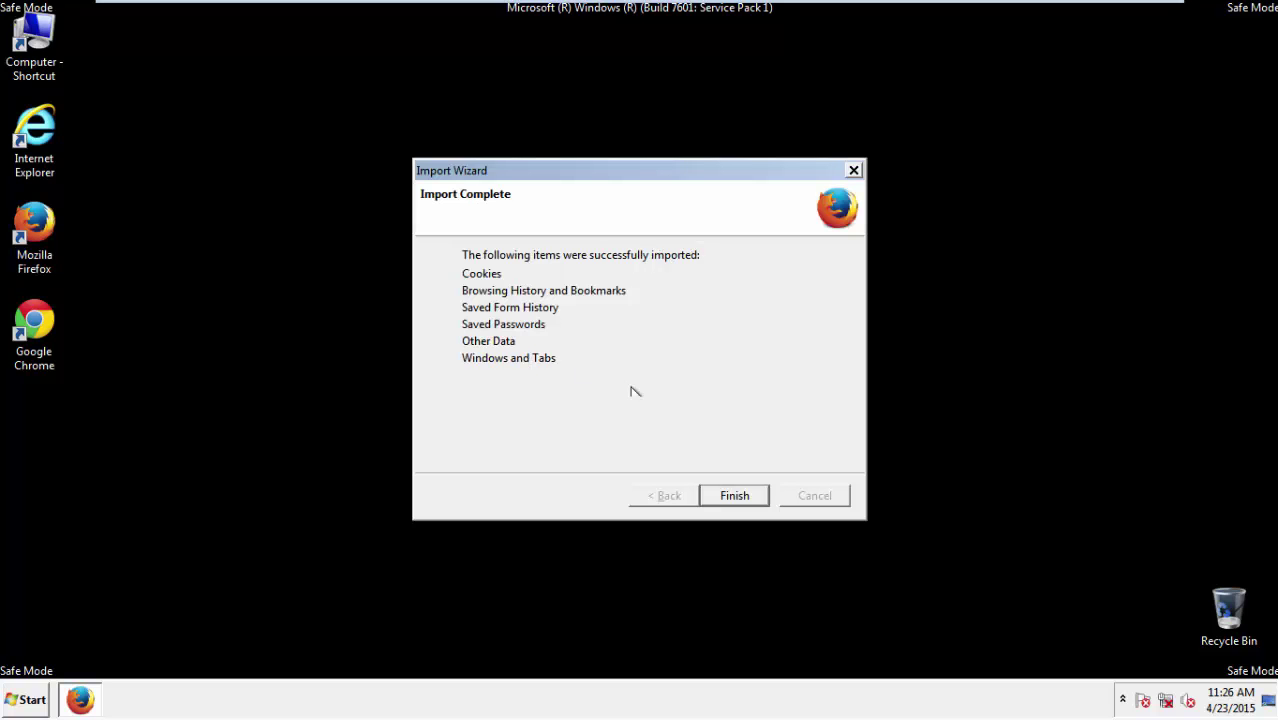
# - Finish the import wizard, decline making Firefox the default browser, and close Firefox
pyautogui.click(734, 496)
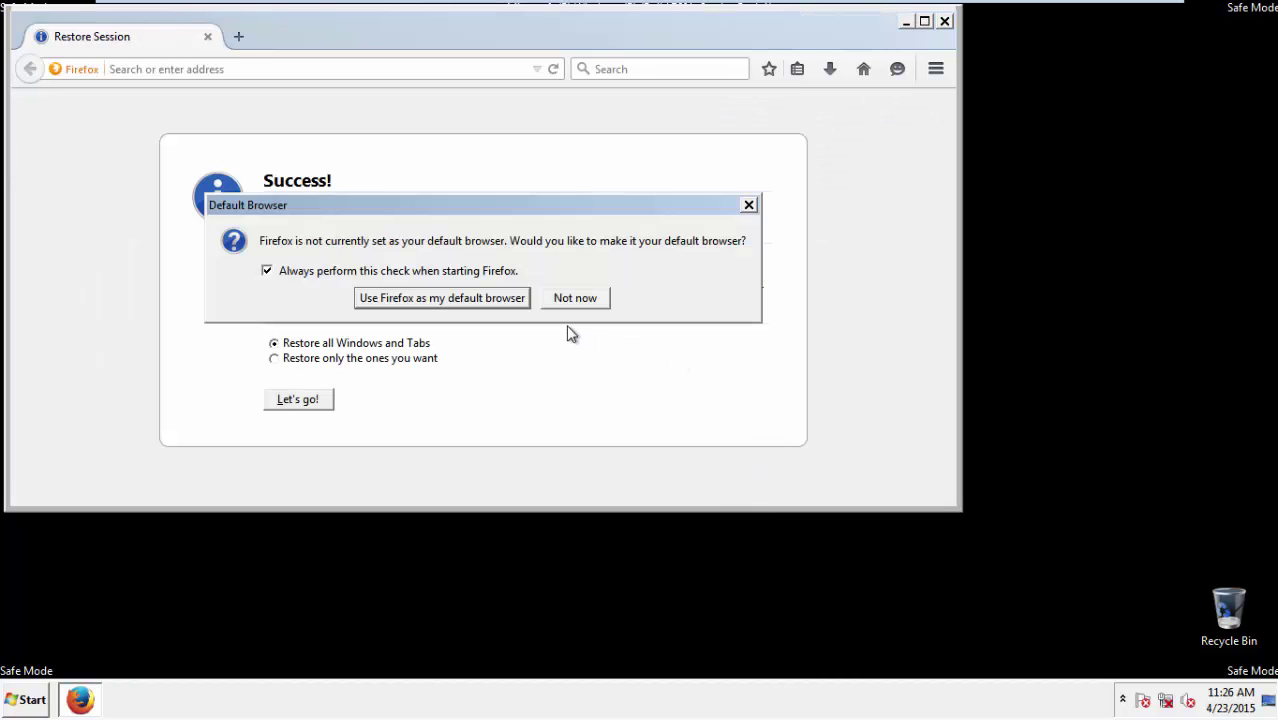
pyautogui.click(578, 297)
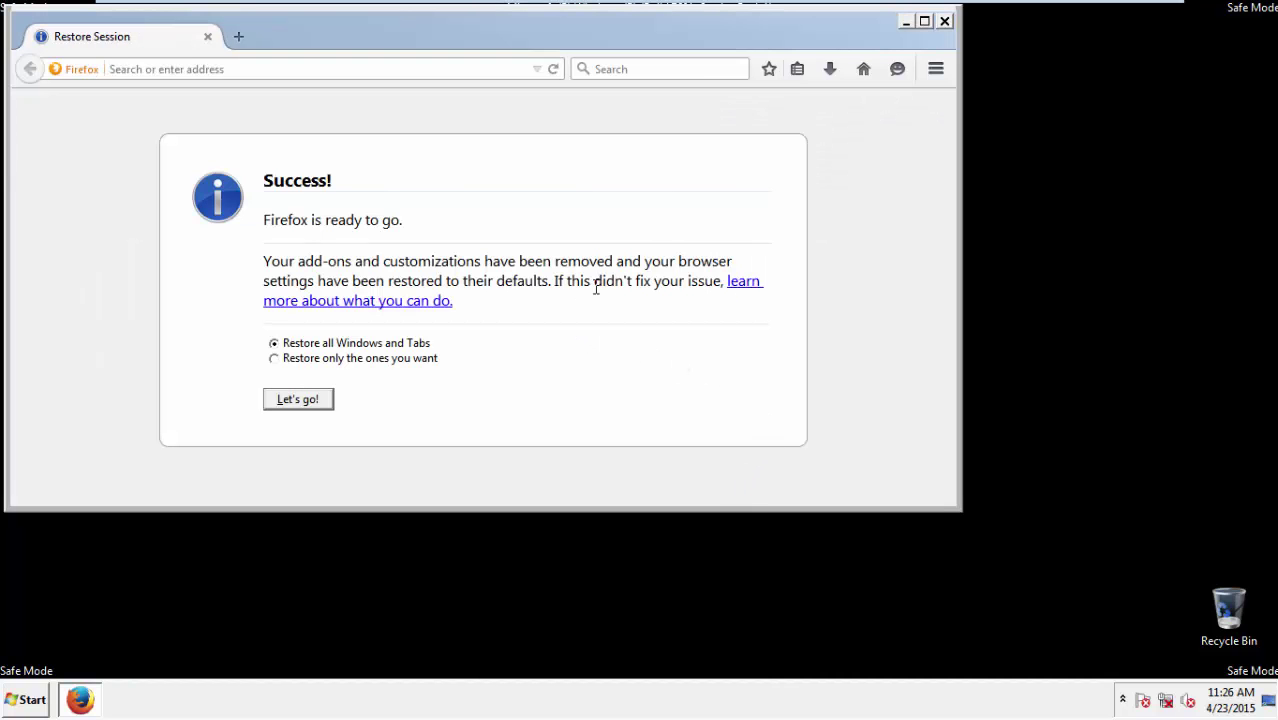
pyautogui.click(944, 22)
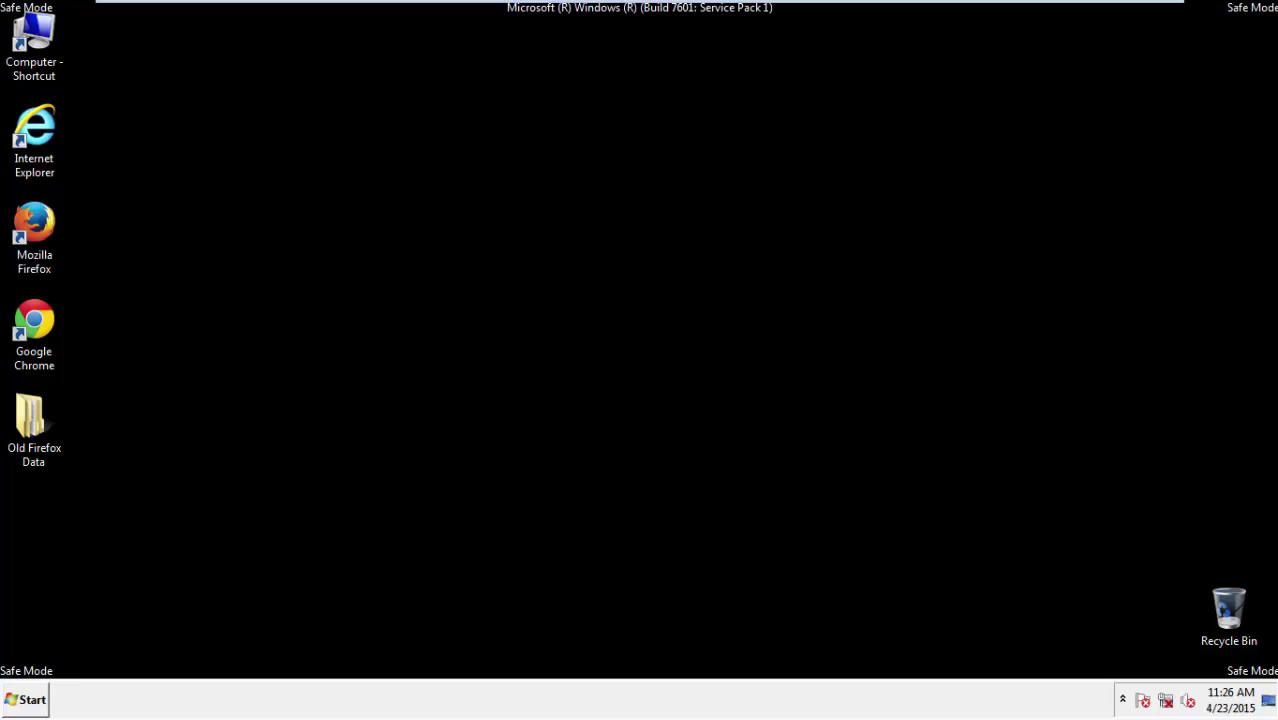
# - Switch to Google Chrome and tell it not to ask again about being the default browser
pyautogui.click(30, 318)
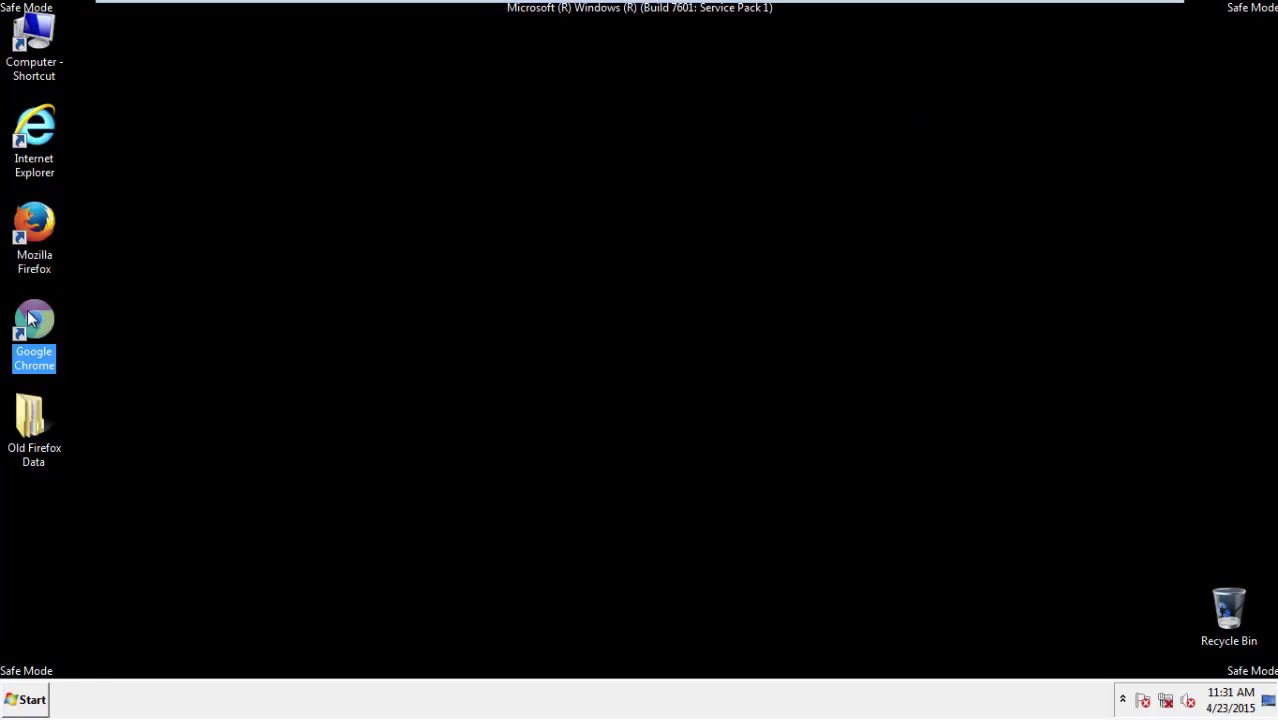
pyautogui.doubleClick(30, 318)
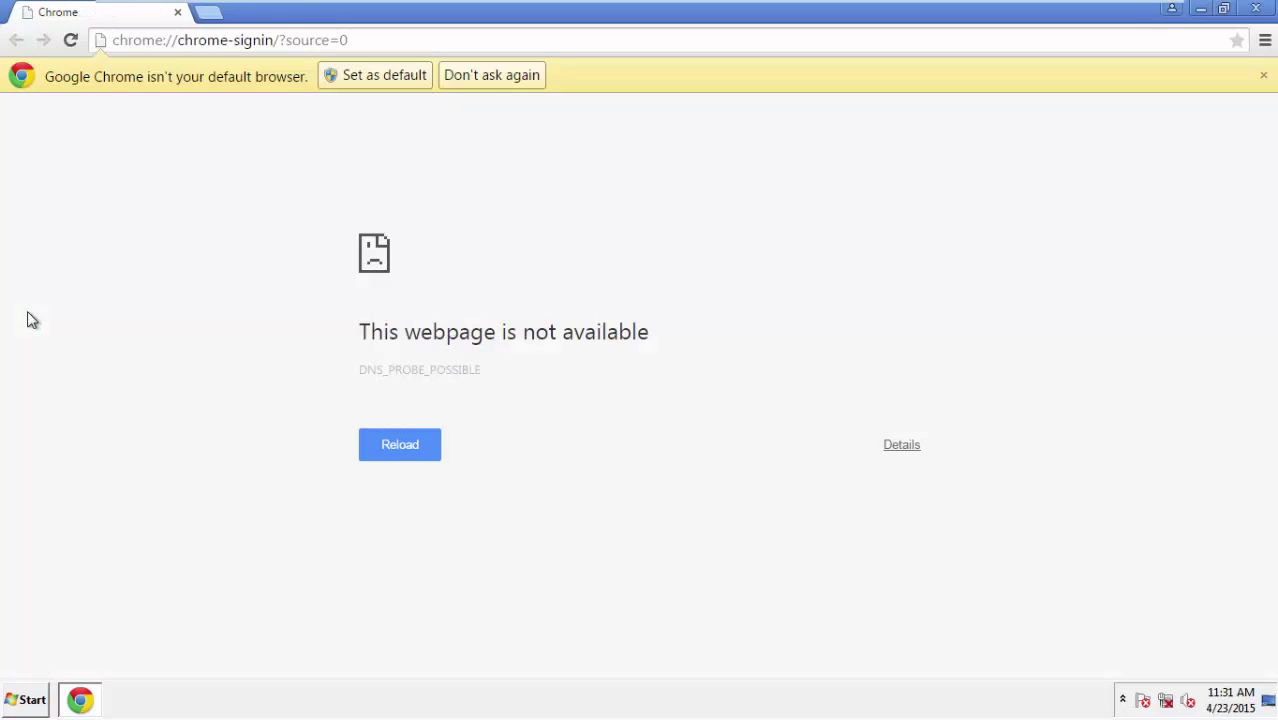
pyautogui.click(512, 76)
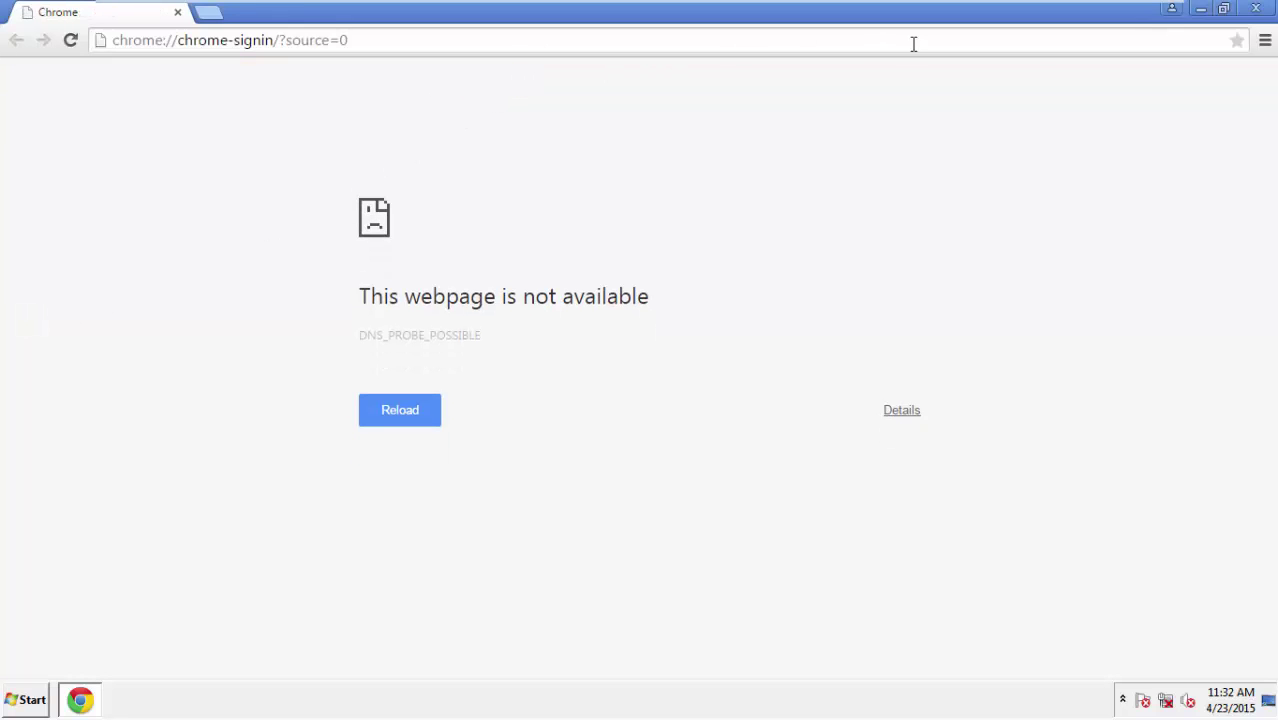
# - Clear Chrome's browsing data from the beginning of time, also including autofill form data, hosted app data and content licenses
pyautogui.click(1266, 44)
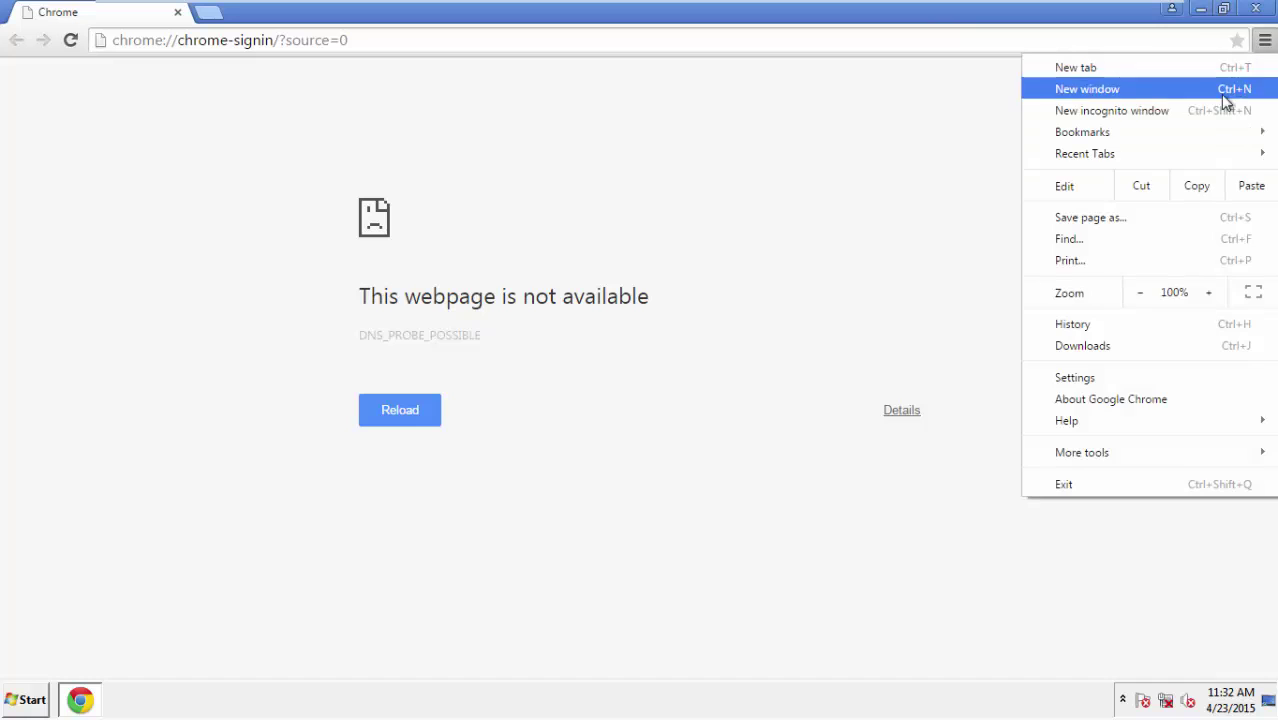
pyautogui.click(1081, 377)
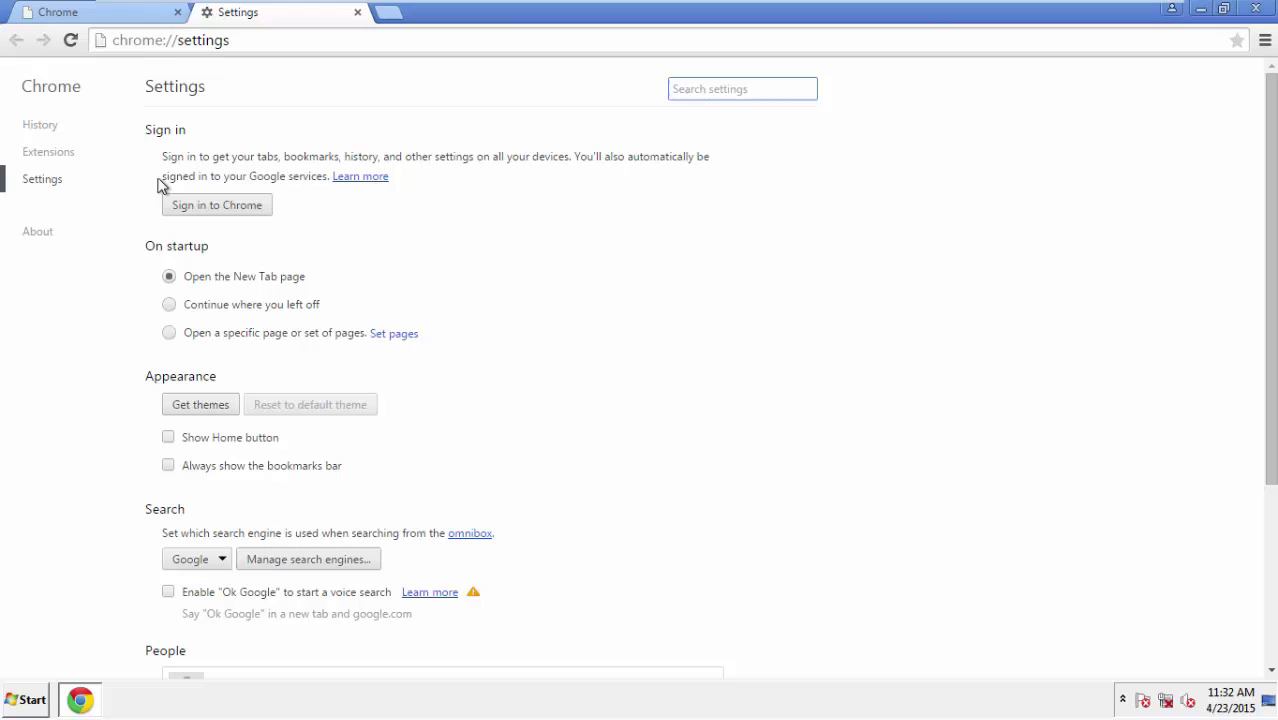
pyautogui.click(44, 129)
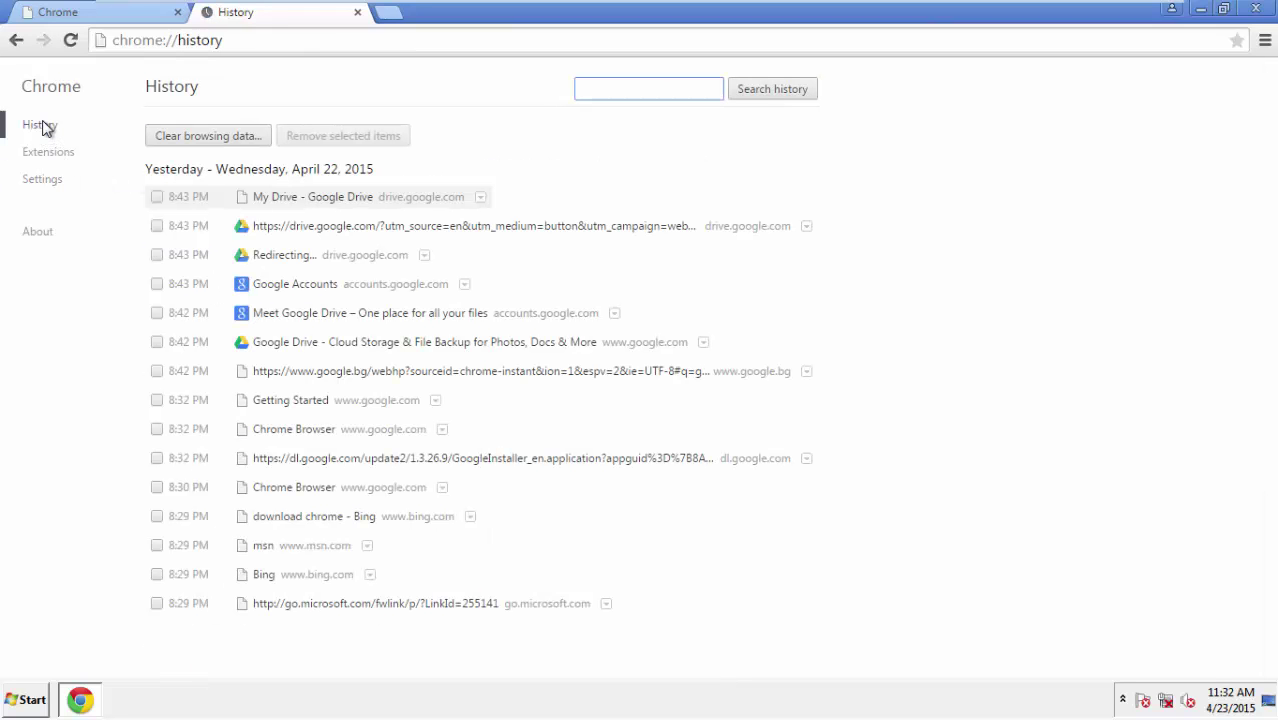
pyautogui.click(191, 139)
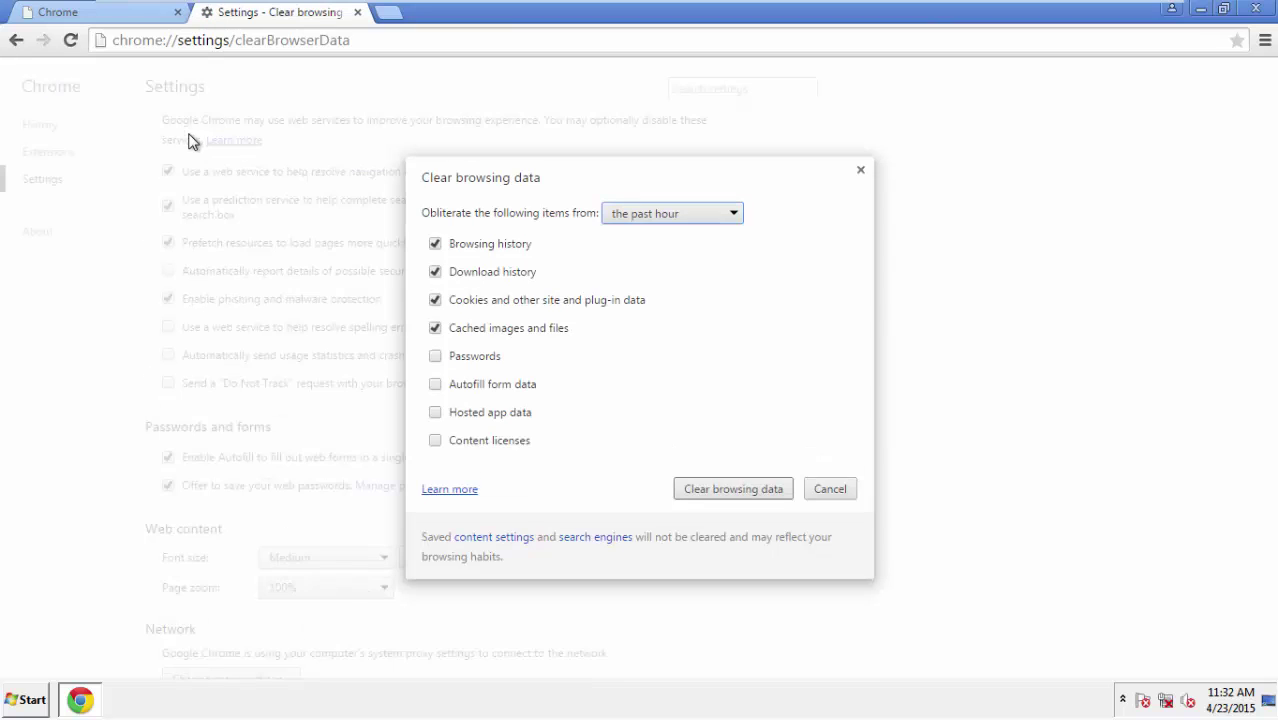
pyautogui.click(643, 216)
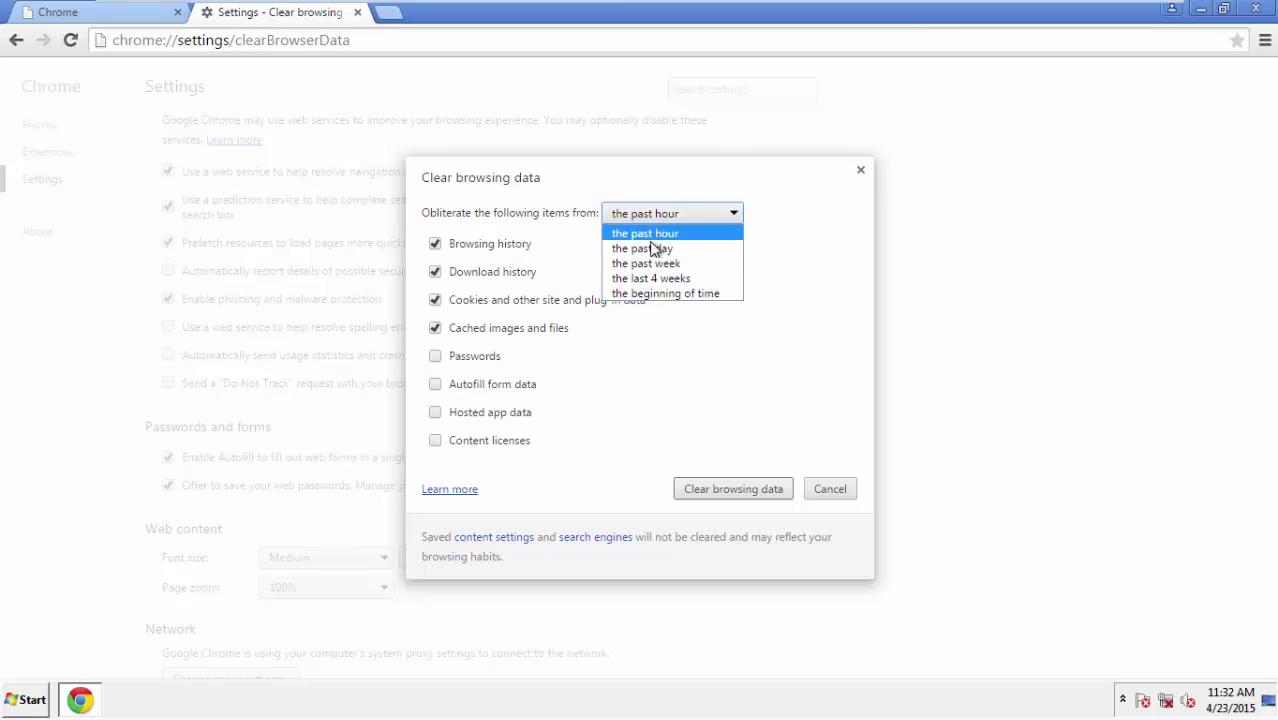
pyautogui.click(640, 295)
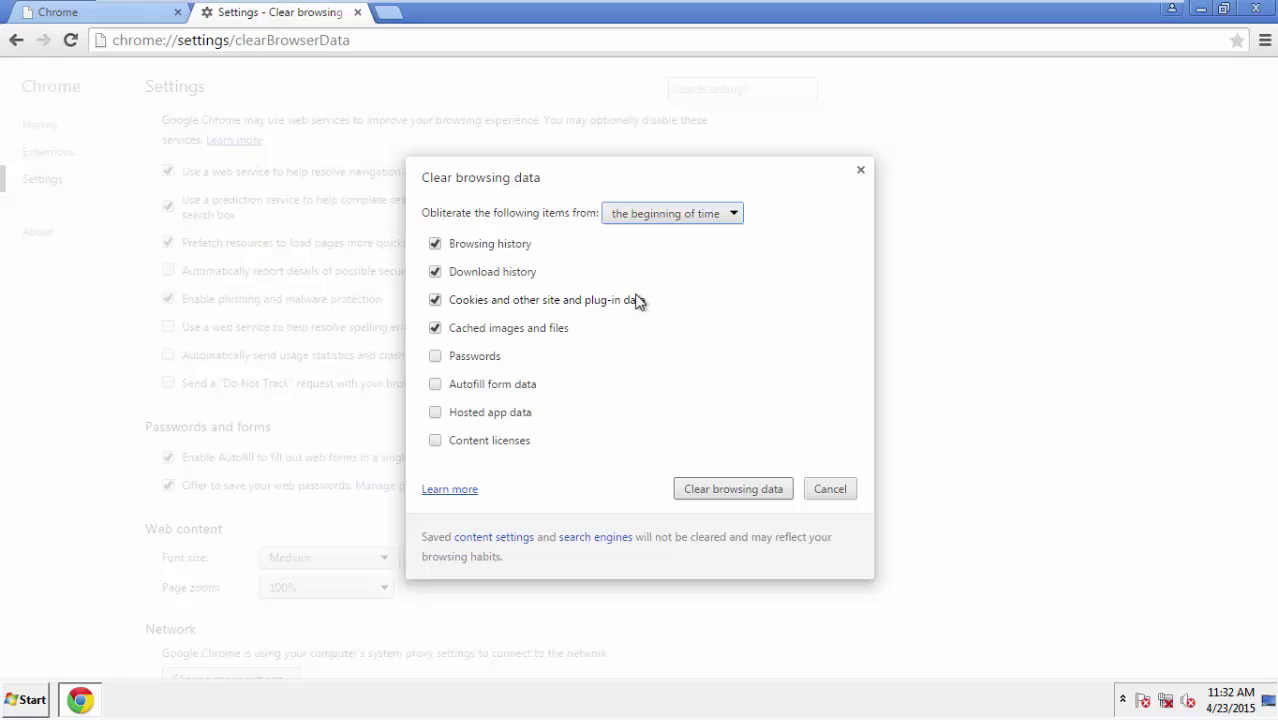
pyautogui.click(440, 389)
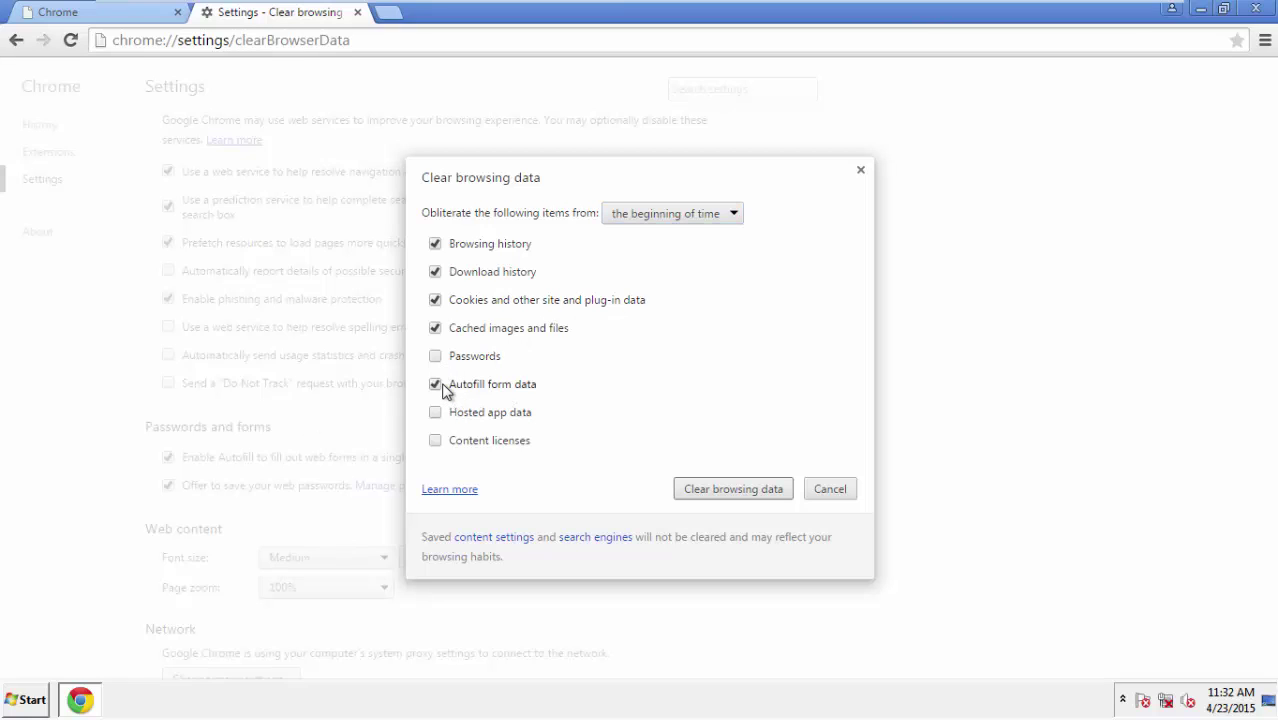
pyautogui.click(435, 412)
pyautogui.click(435, 440)
pyautogui.click(714, 490)
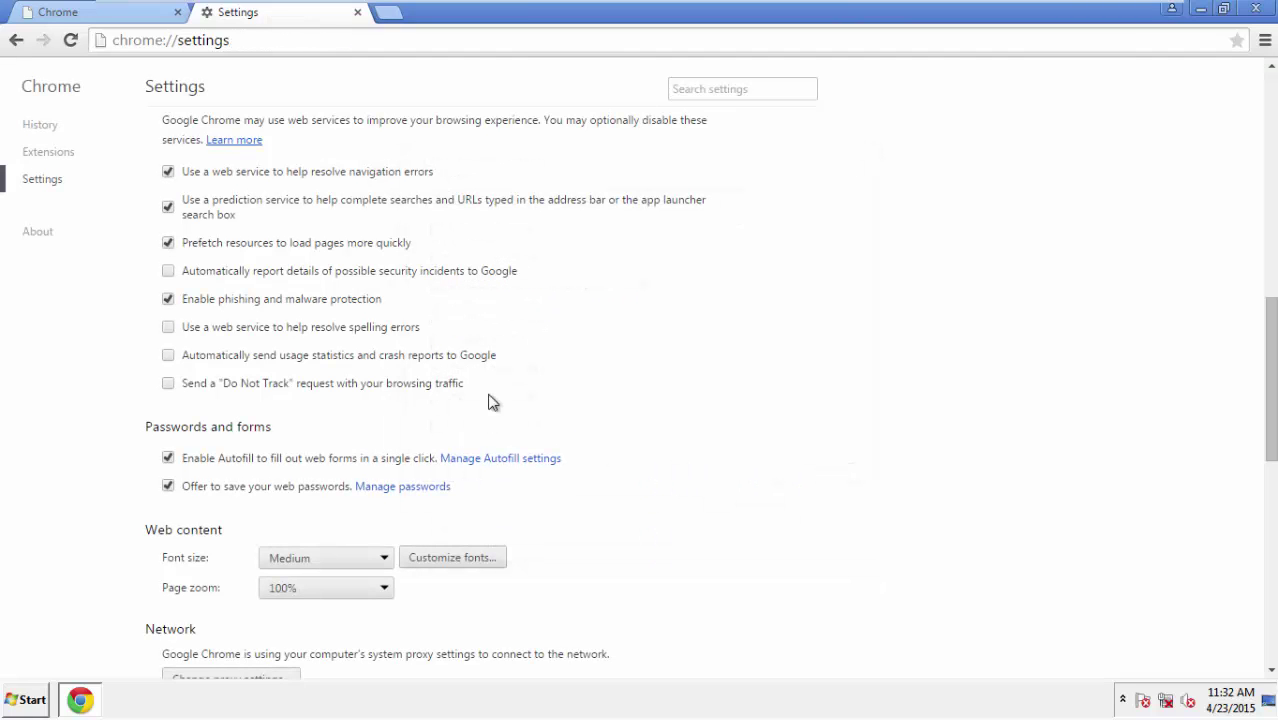
# - Reset Chrome's settings to their original defaults and close the browser
pyautogui.moveTo(1270, 313); pyautogui.dragTo(1268, 536)
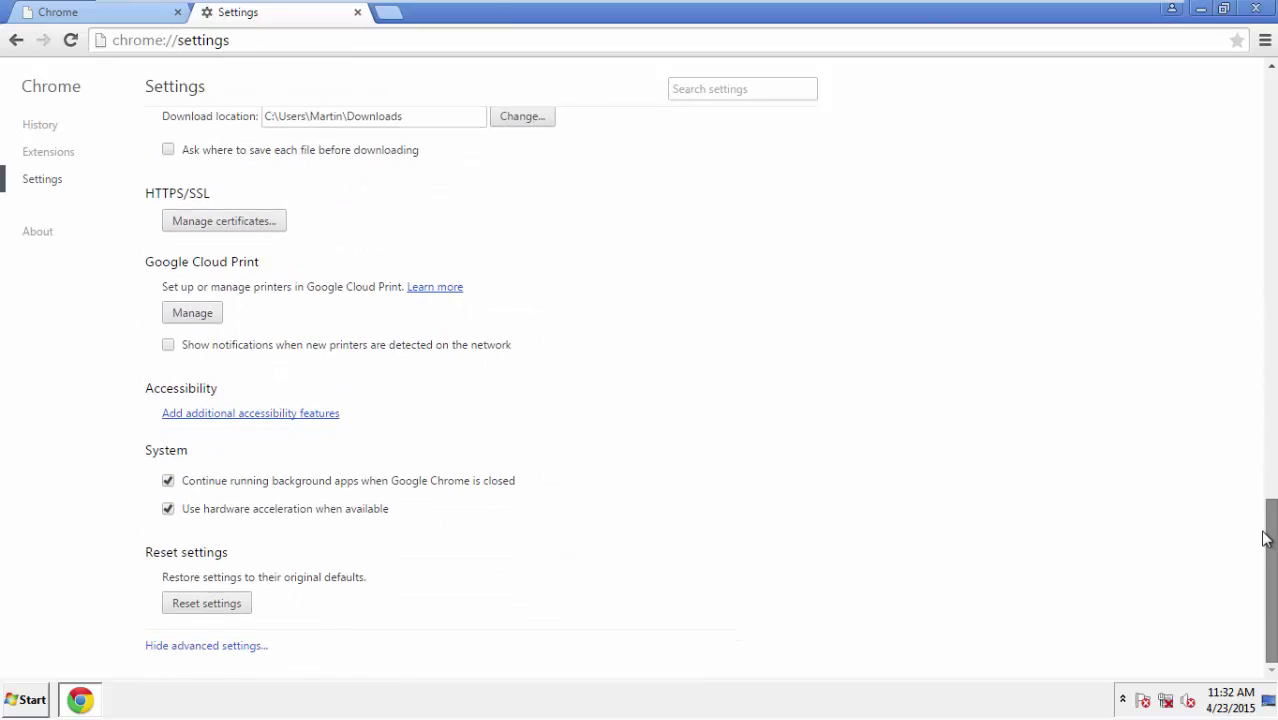
pyautogui.click(245, 607)
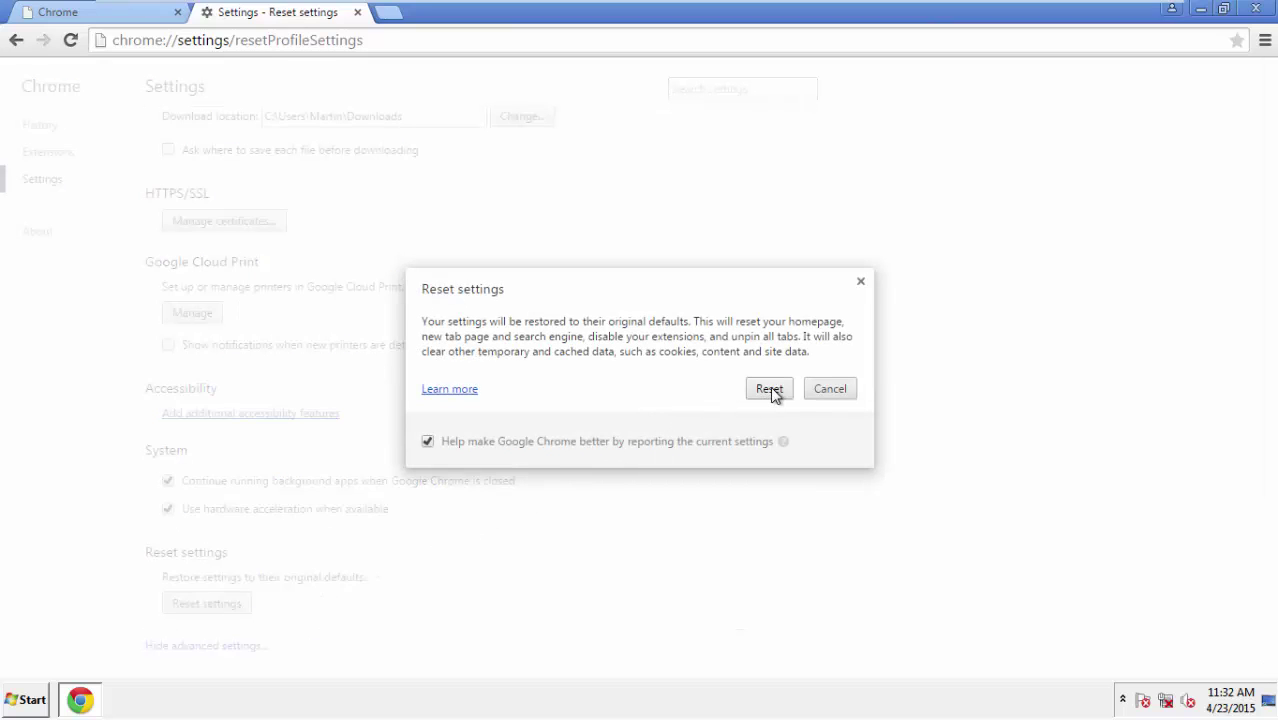
pyautogui.click(769, 392)
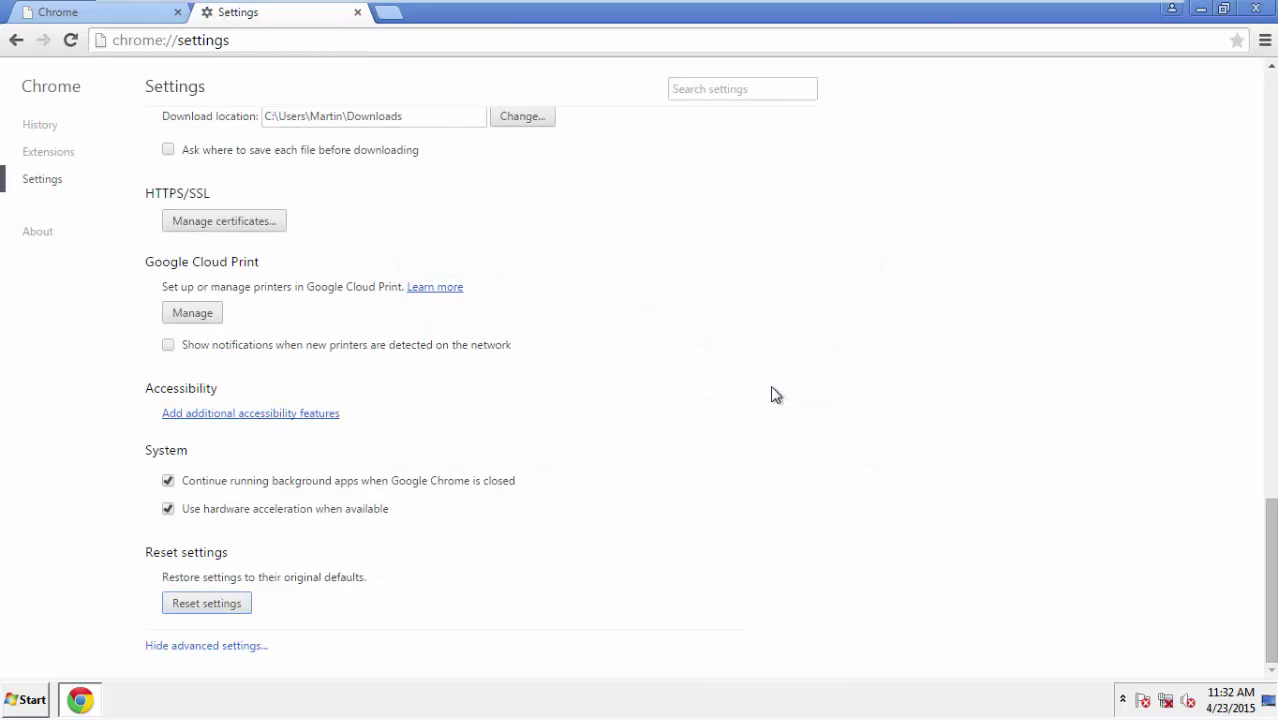
pyautogui.click(1246, 8)
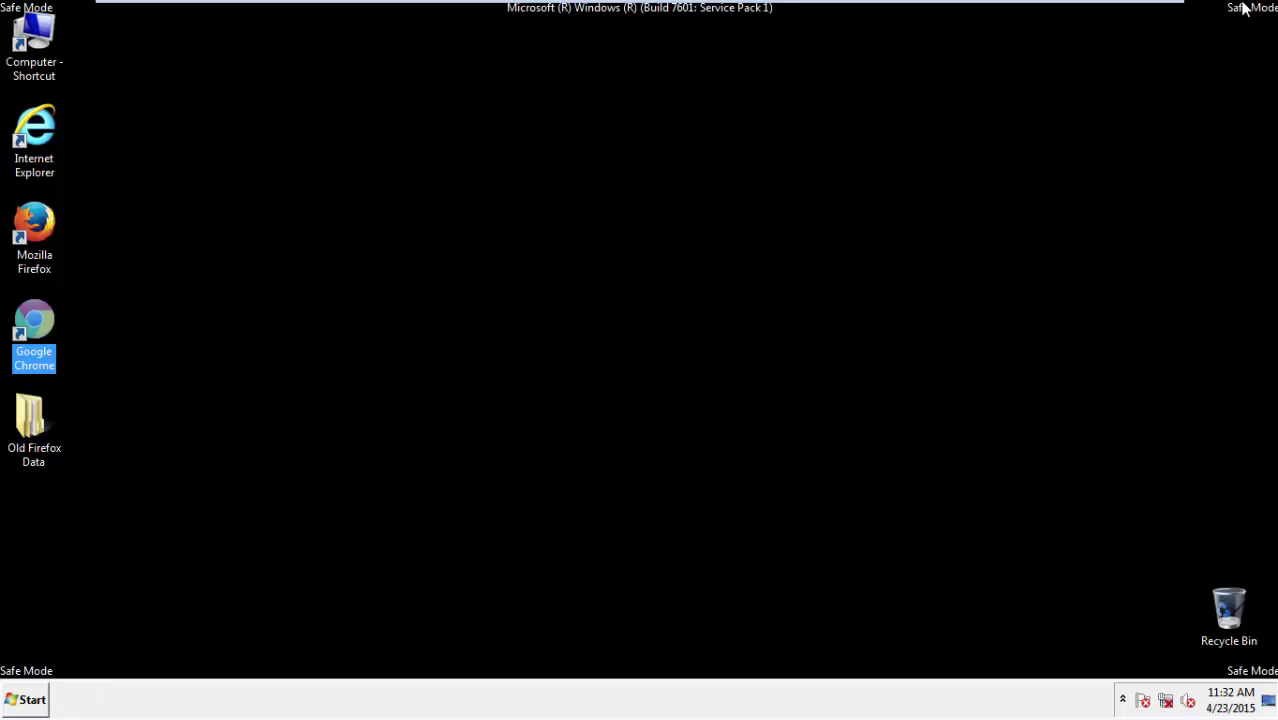
pyautogui.click(688, 324)
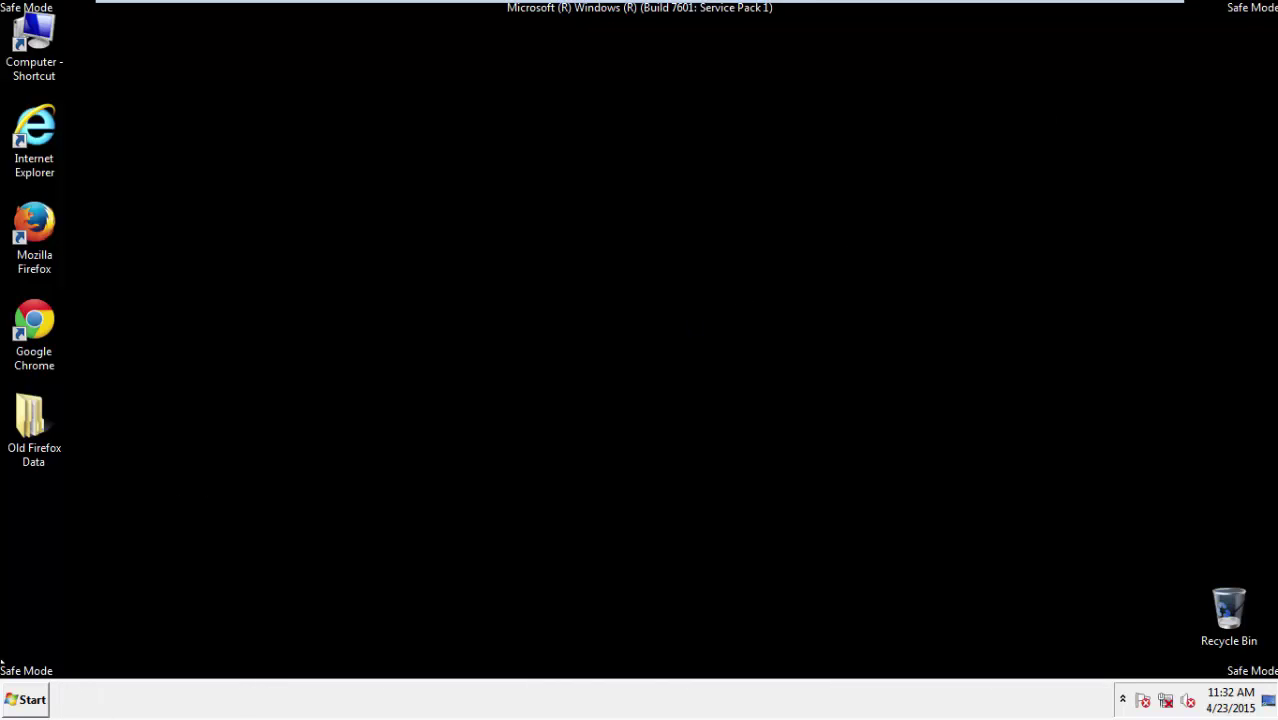
# - Restart the computer to leave Safe Mode and return to normal Windows
pyautogui.click(4, 706)
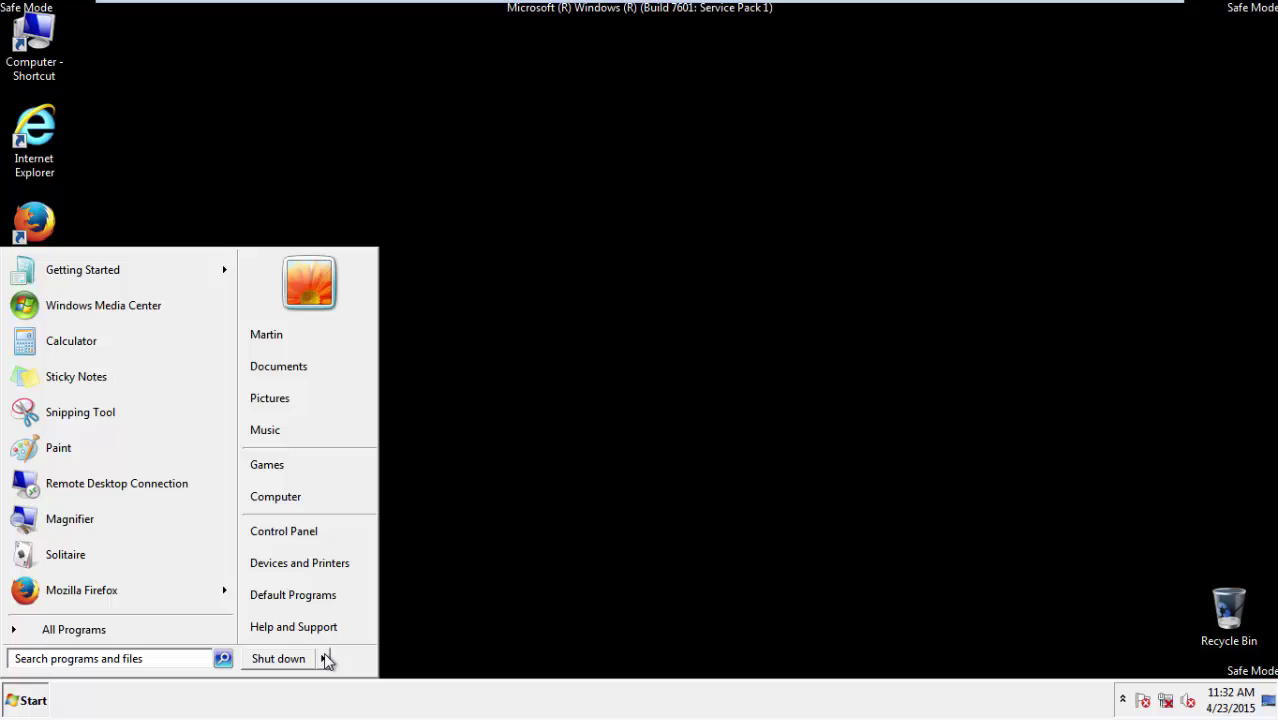
pyautogui.moveTo(325, 660)
pyautogui.click(370, 661)
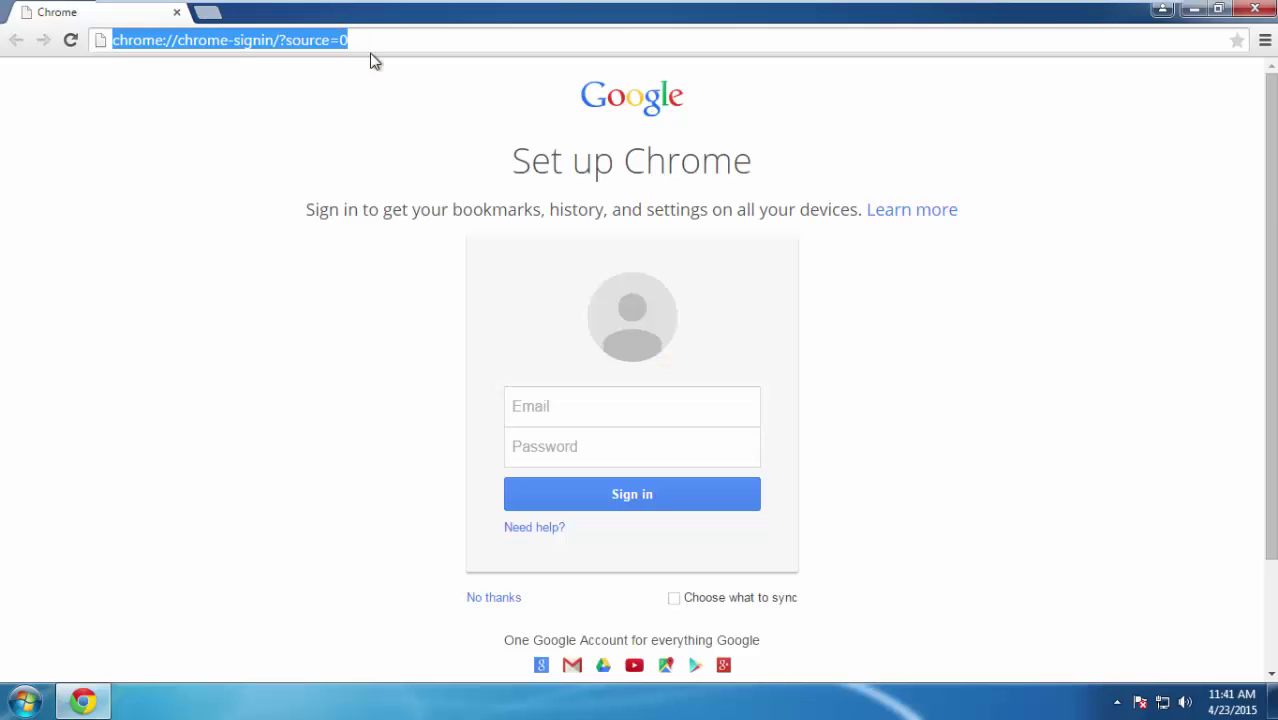
# - Go to howtoremove.guide in Chrome and open the PC Optimization Tips article from the site's tips
pyautogui.write('howtoremove.guide')
pyautogui.press('Return')
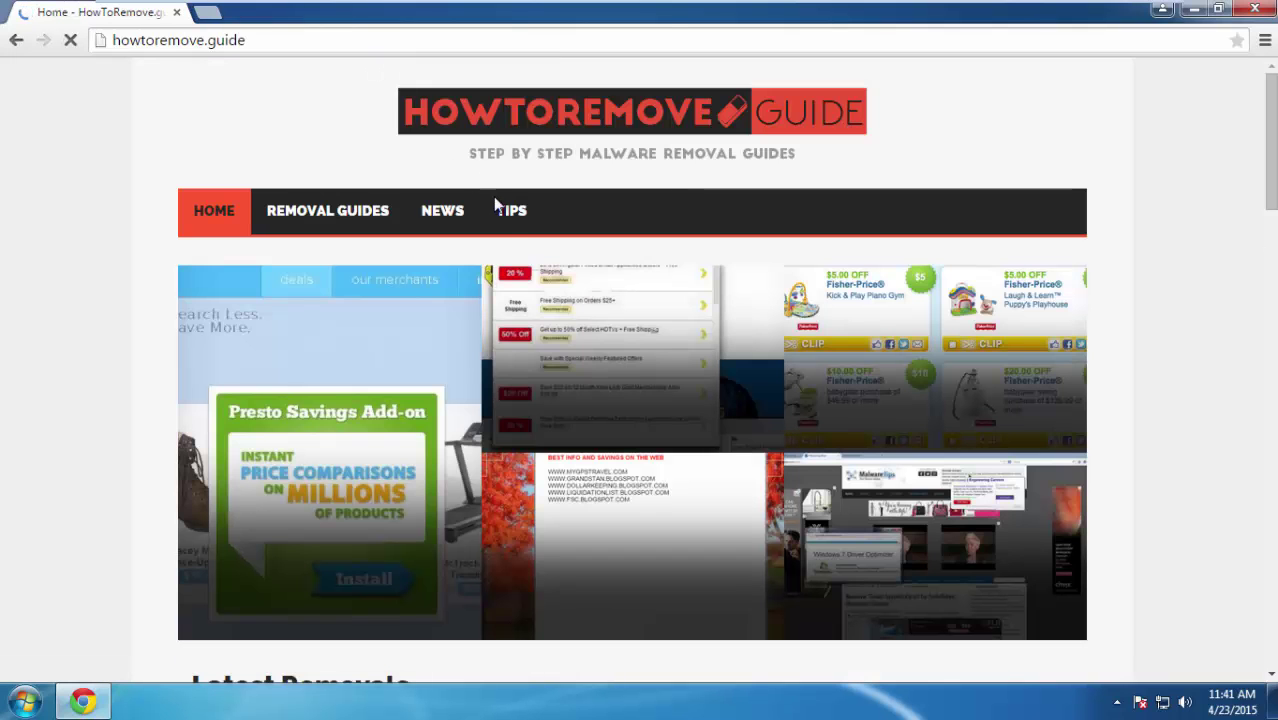
pyautogui.click(505, 216)
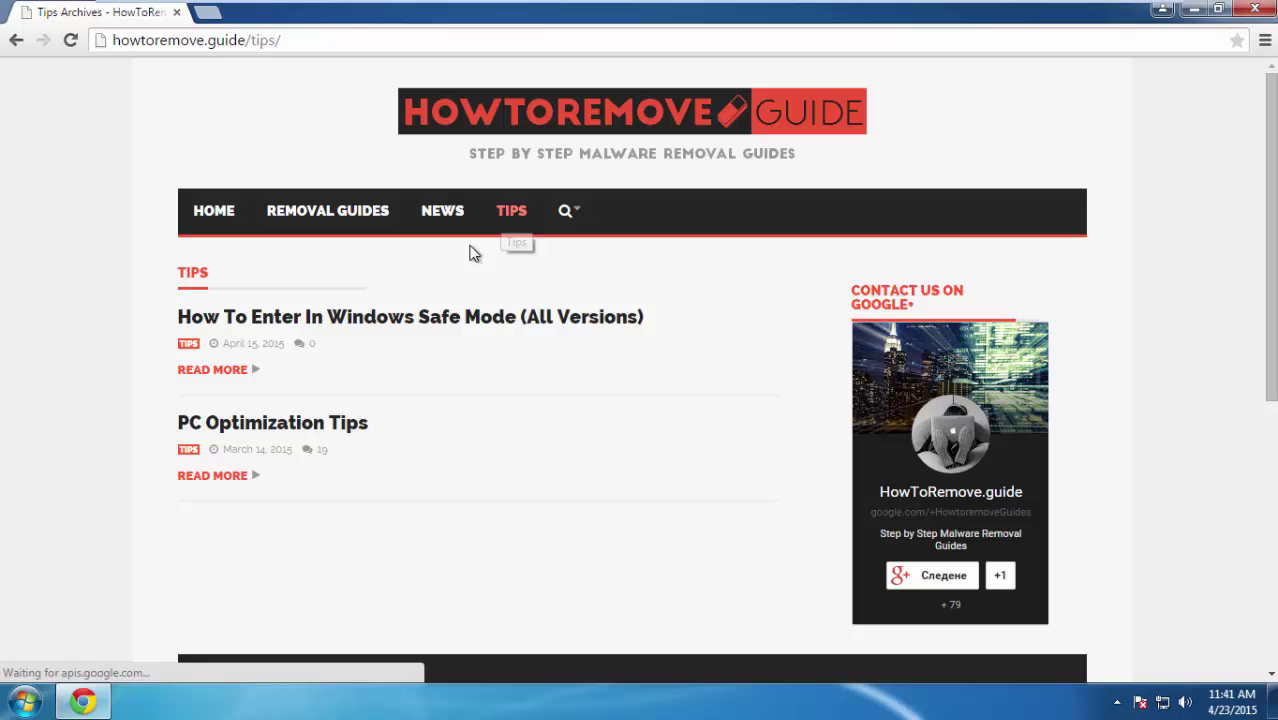
pyautogui.click(248, 438)
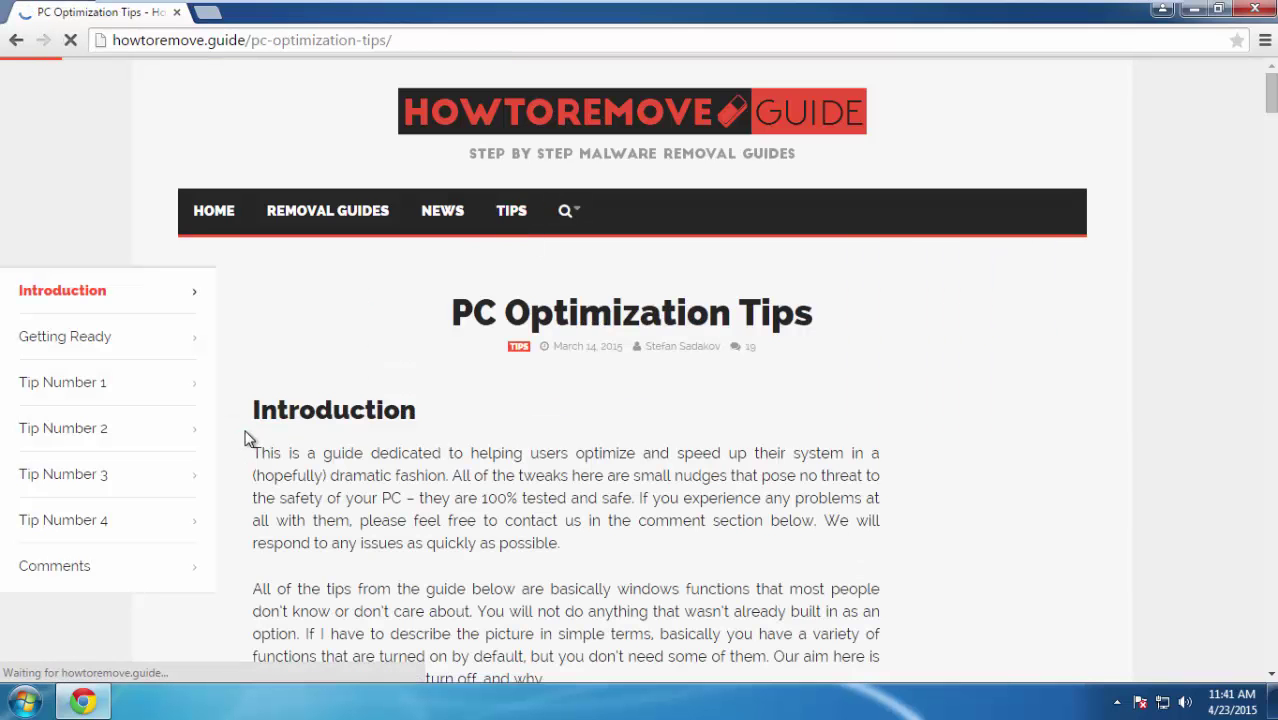
# - Look through the article's Getting Ready, Tip Number 1, Tip Number 2 and Tip Number 3 sections
pyautogui.click(108, 335)
pyautogui.click(94, 205)
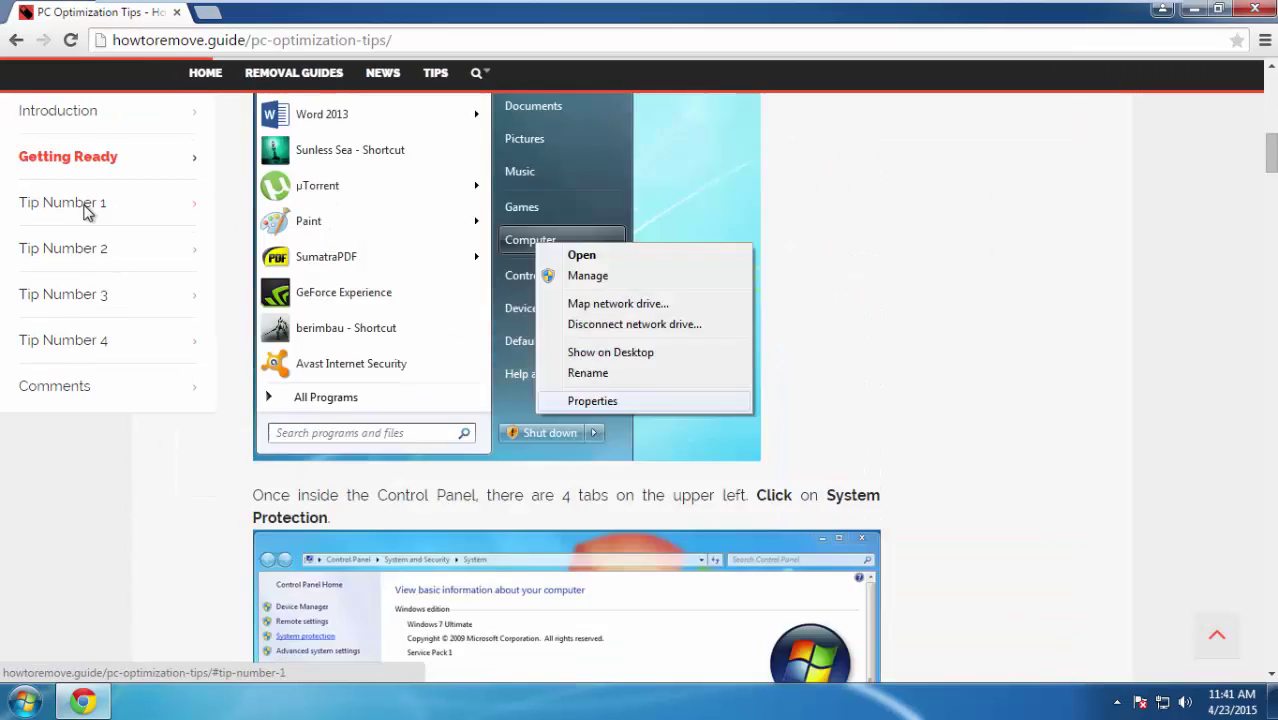
pyautogui.click(72, 252)
pyautogui.click(72, 292)
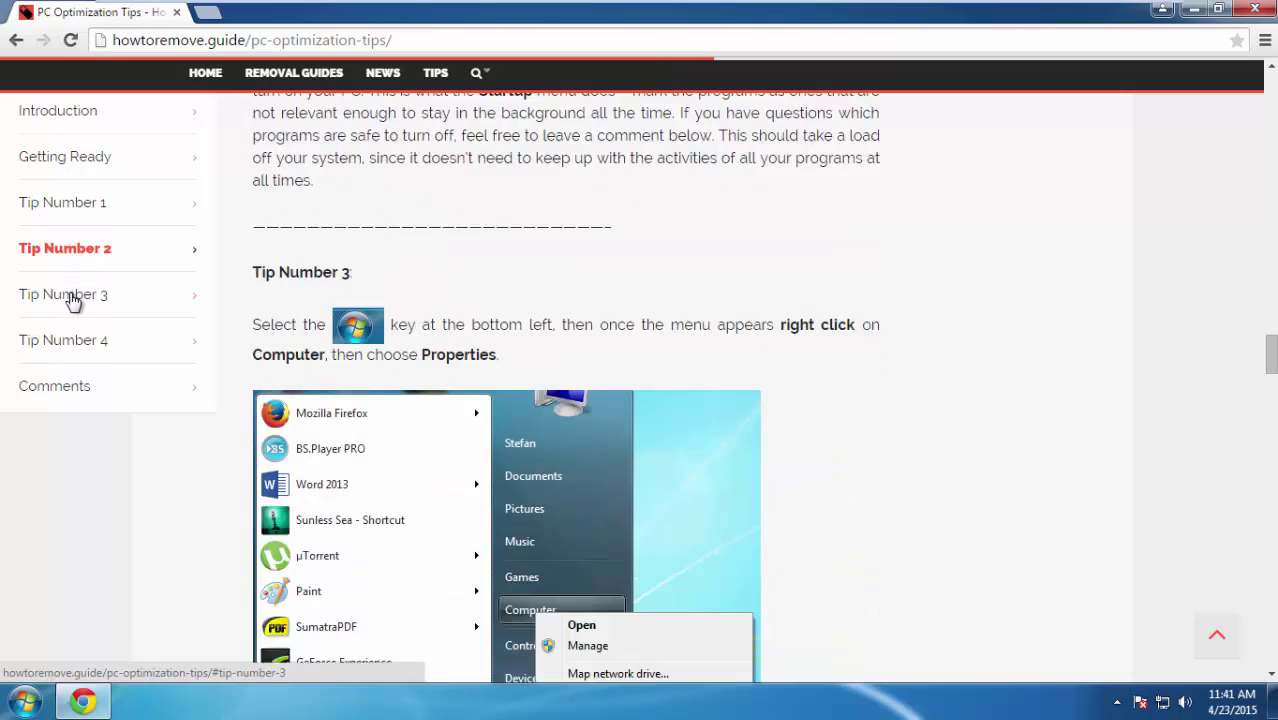